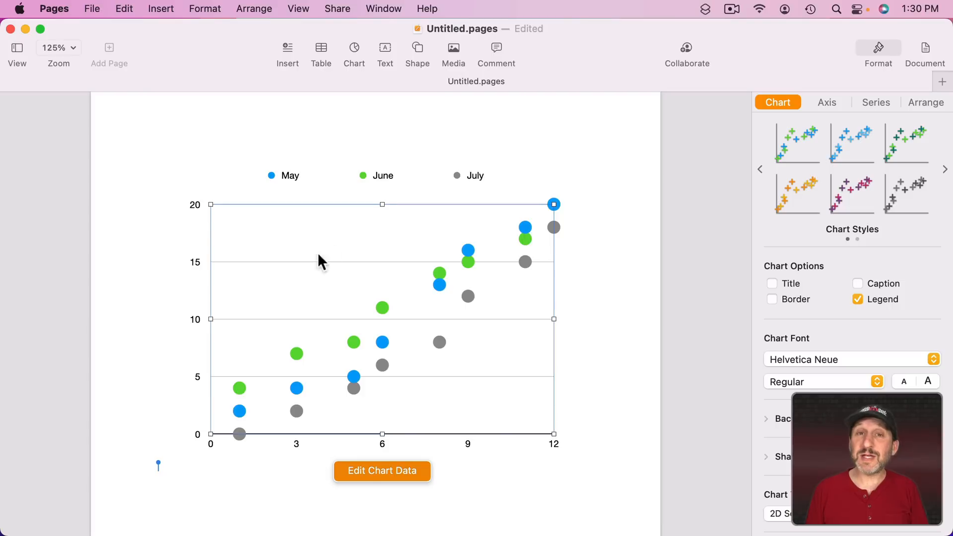
# Clear all sample values from the chart's data and name the series Apple I, Mac, iPod, iPhone and iPad.
pyautogui.click(380, 472)
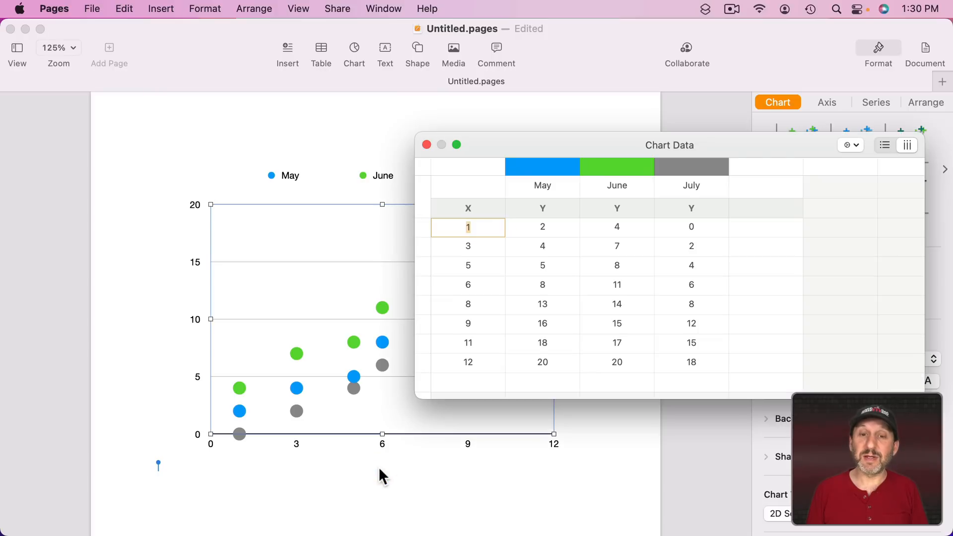
pyautogui.moveTo(524, 148); pyautogui.dragTo(517, 52)
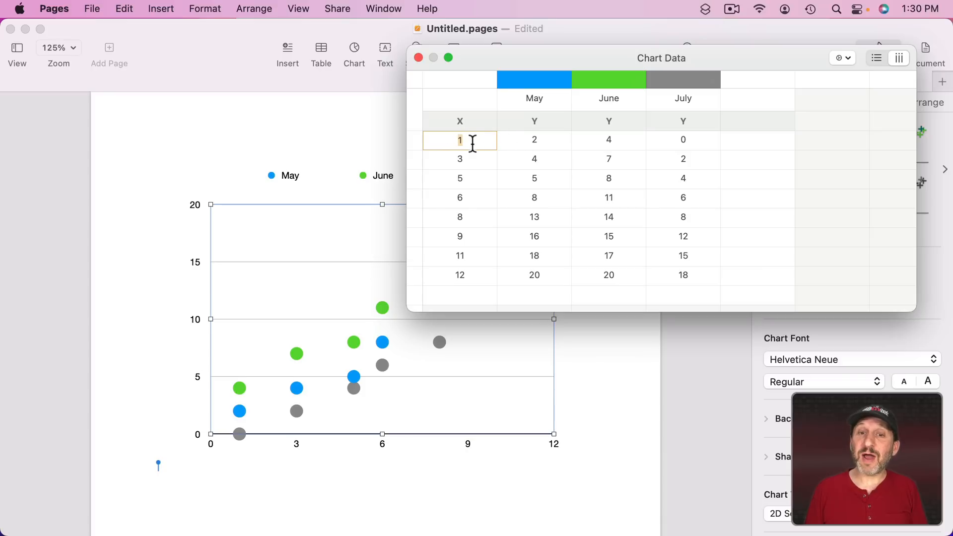
pyautogui.click(680, 276)
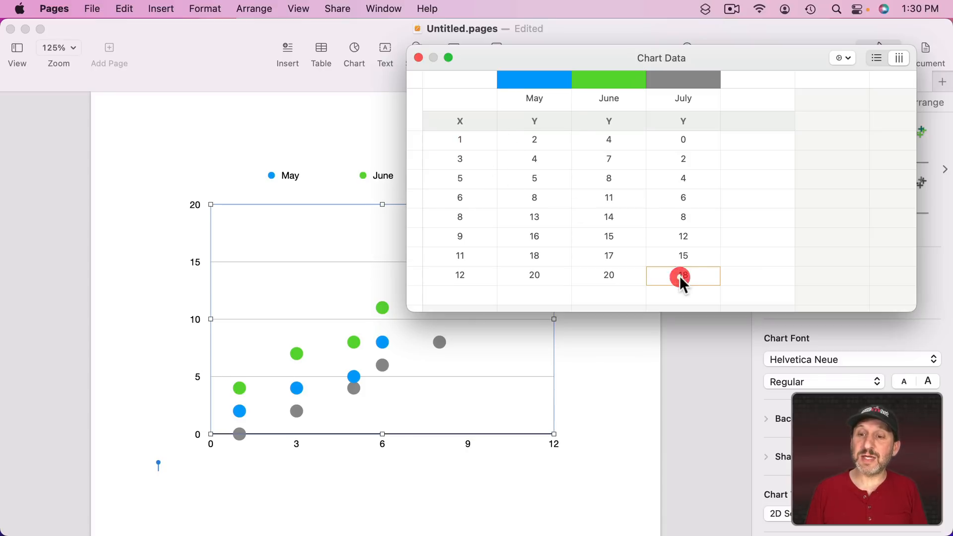
pyautogui.keyDown('shift'); pyautogui.click(466, 138); pyautogui.keyUp('shift')
pyautogui.hotkey('shift', 'BackSpace')
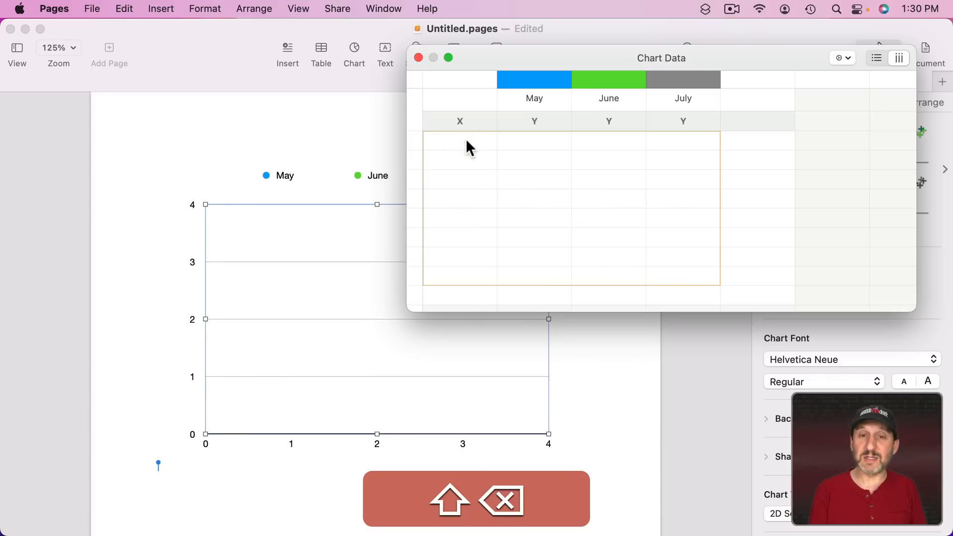
pyautogui.doubleClick(529, 100)
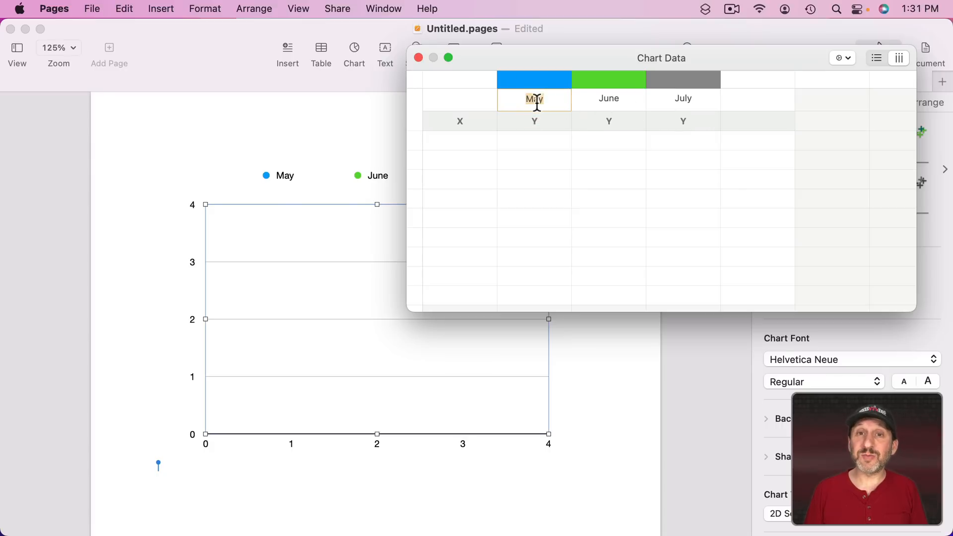
pyautogui.write('Apple I\tMac\tiPod\tiPhone\tiPad')
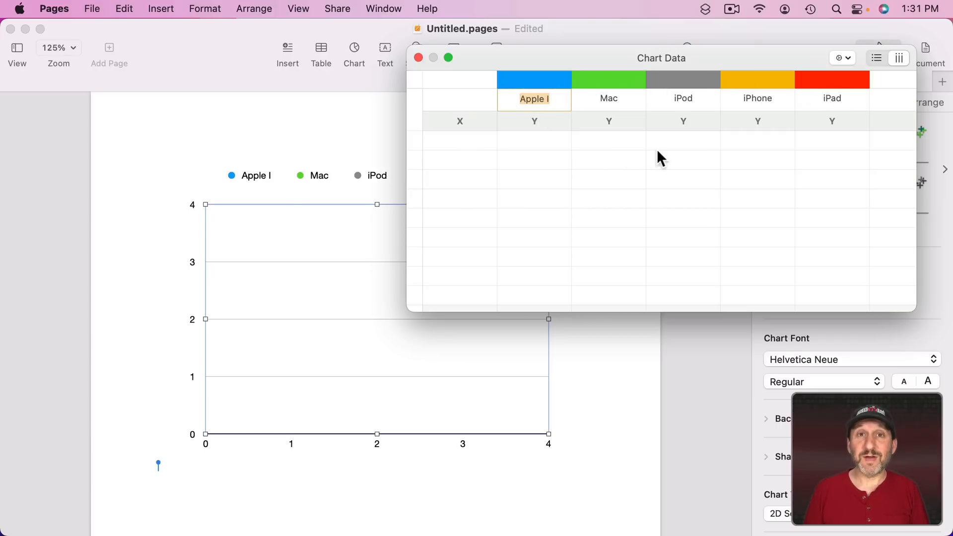
# Enter five rows with X value 0 and Y values Apple I 1976, Mac 1984, iPod 2001, iPhone 2007 and iPad 2010.
pyautogui.click(469, 142)
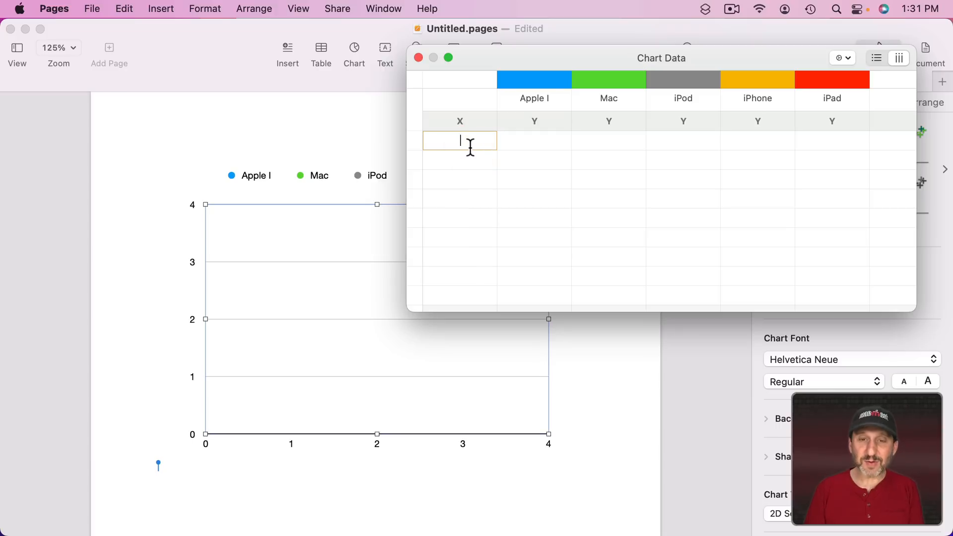
pyautogui.write('0')
pyautogui.press('Return')
pyautogui.write('0')
pyautogui.press('Return')
pyautogui.write('0')
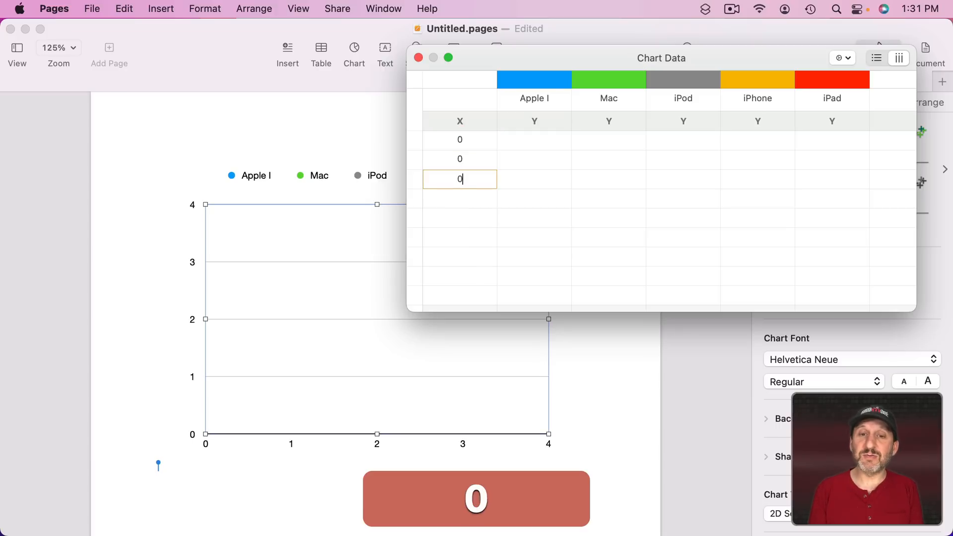
pyautogui.press('Return')
pyautogui.write('0')
pyautogui.press('Return')
pyautogui.write('0')
pyautogui.click(537, 140)
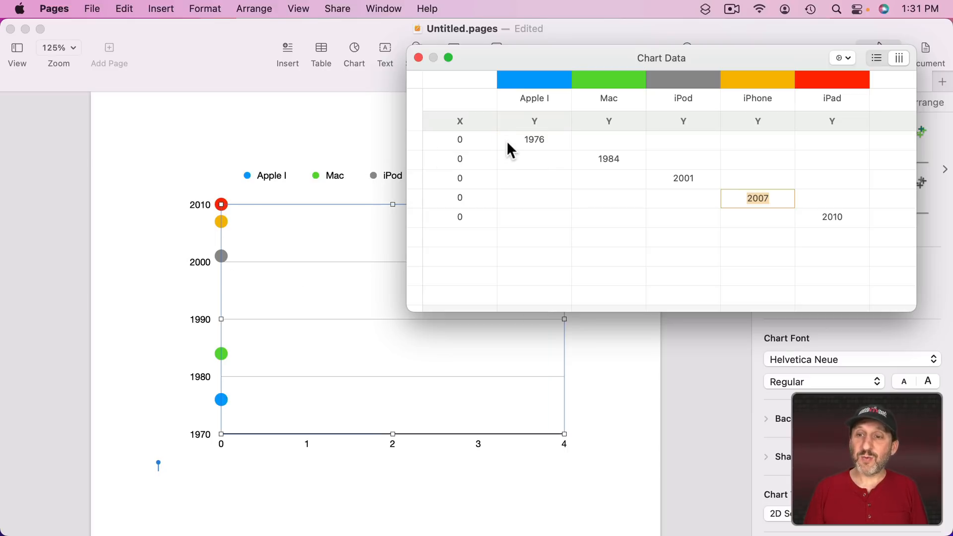
pyautogui.click(419, 58)
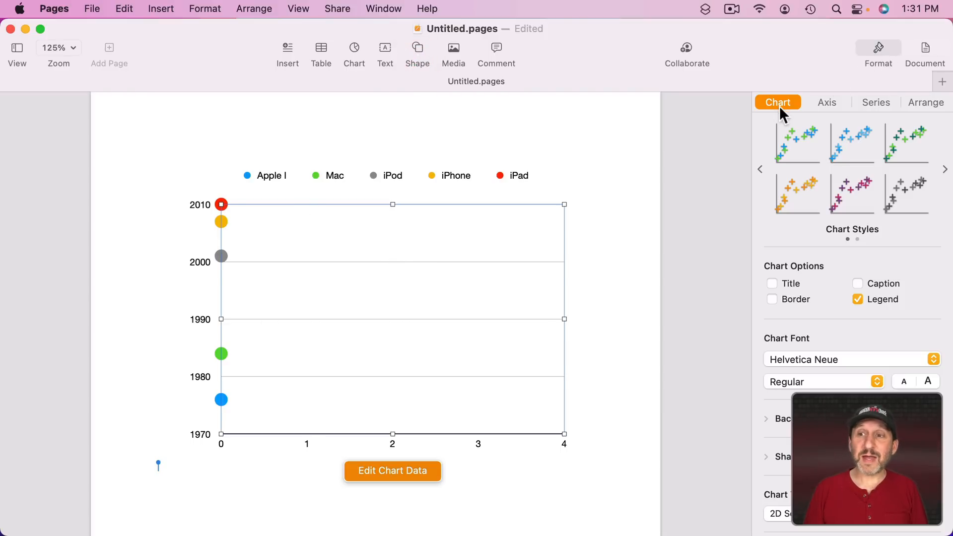
# Hide the chart's legend and show the axis line for the Y axis.
pyautogui.click(882, 300)
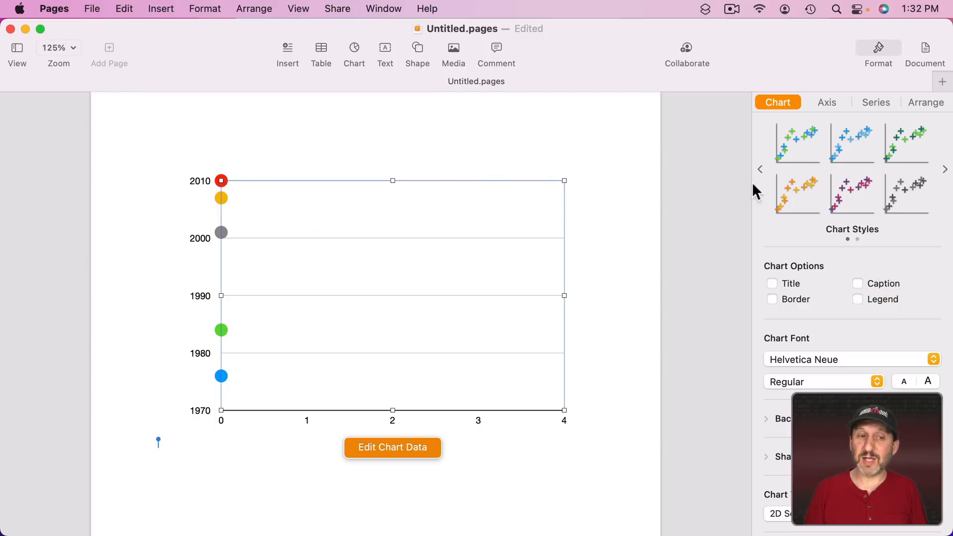
pyautogui.click(825, 102)
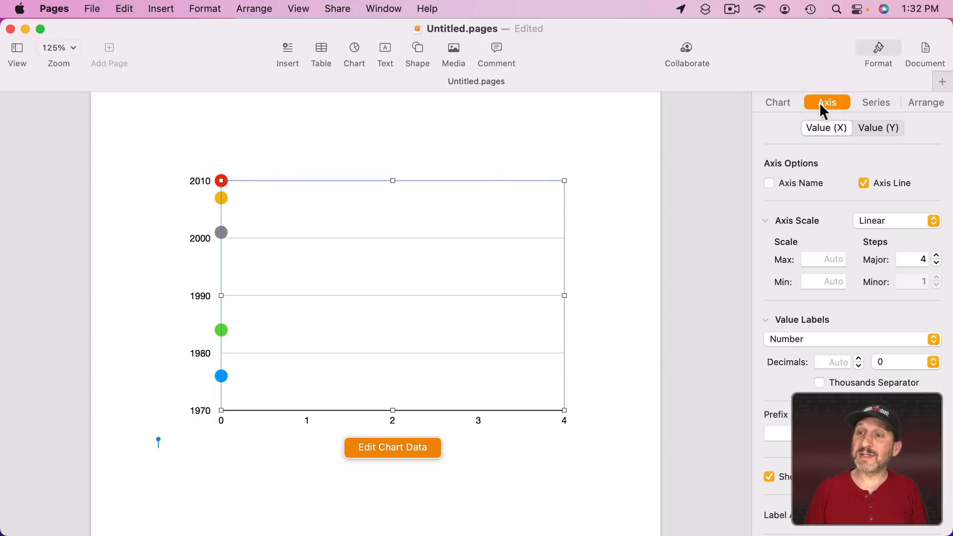
pyautogui.click(877, 128)
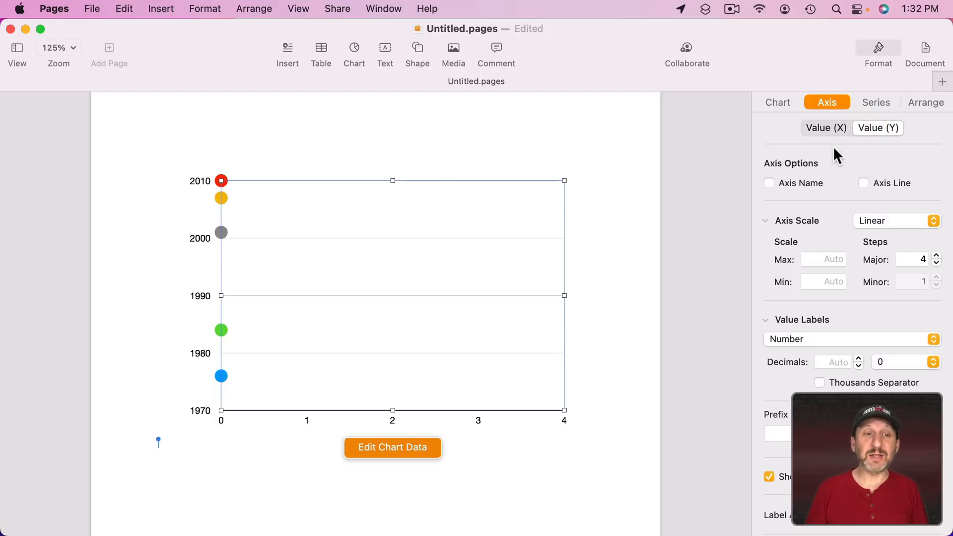
pyautogui.click(864, 183)
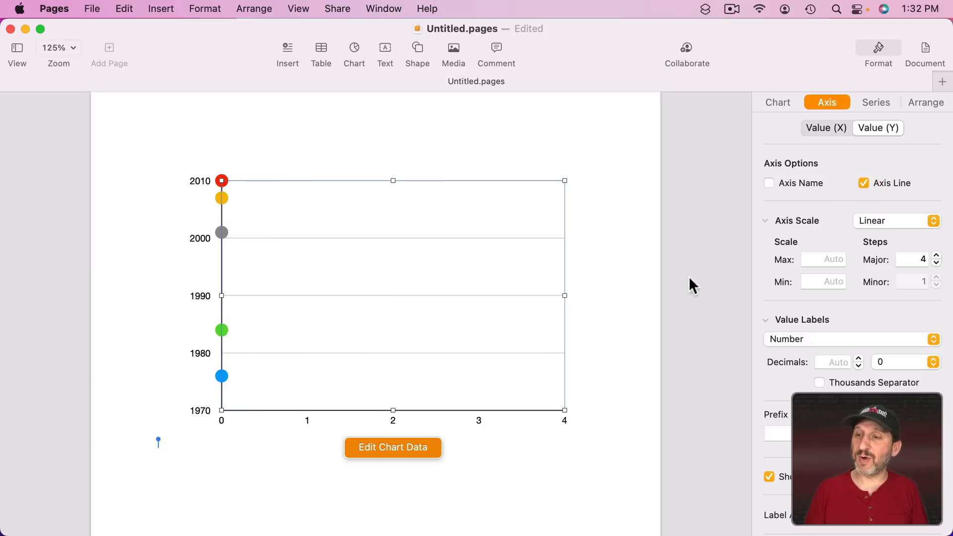
# Set the Y axis scale to a maximum of 2010 and a minimum of 1976.
pyautogui.click(819, 260)
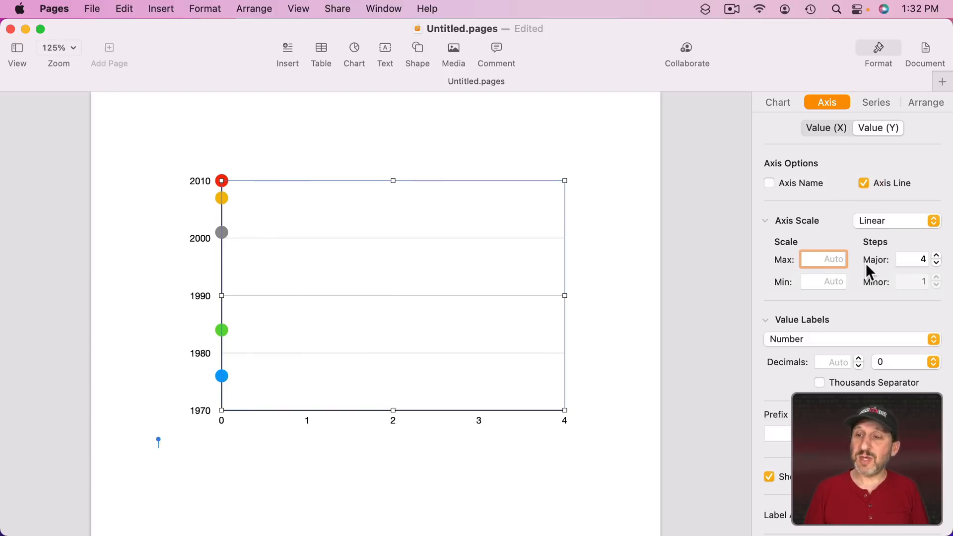
pyautogui.write('2010')
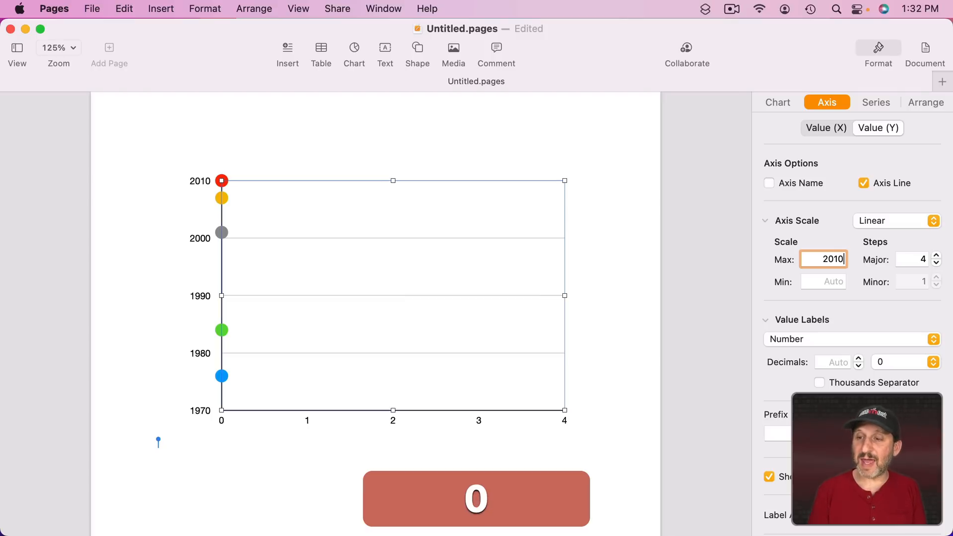
pyautogui.click(828, 284)
pyautogui.write('1976')
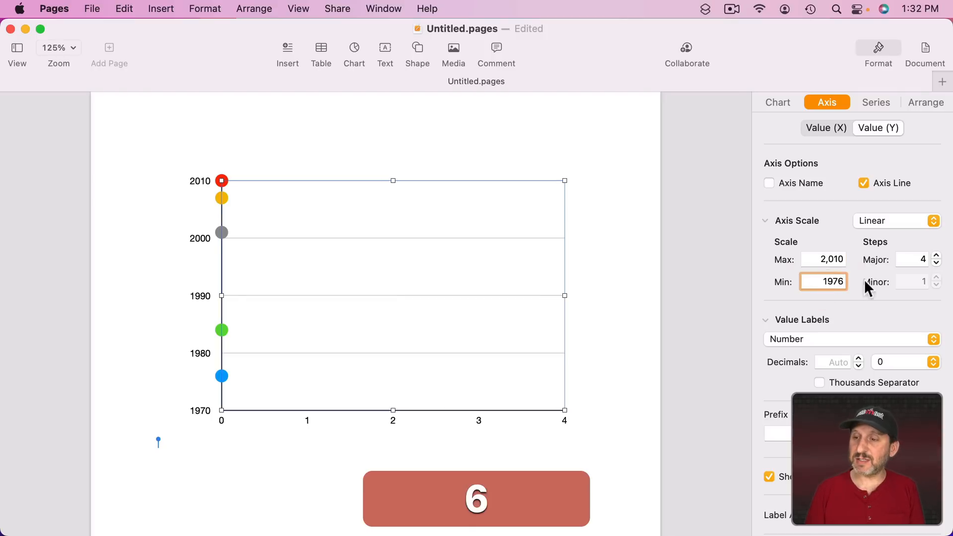
pyautogui.press('Tab')
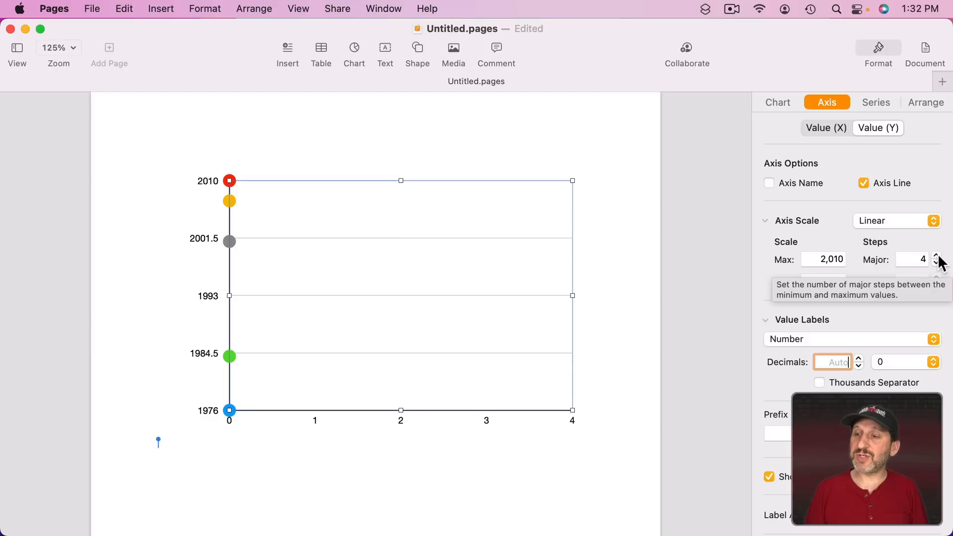
# Increase the Y axis major steps to 17.
pyautogui.click(938, 255)
pyautogui.click(938, 256)
pyautogui.click(938, 256)
pyautogui.click(937, 256)
pyautogui.click(938, 255)
pyautogui.click(937, 256)
pyautogui.click(937, 256)
pyautogui.click(937, 255)
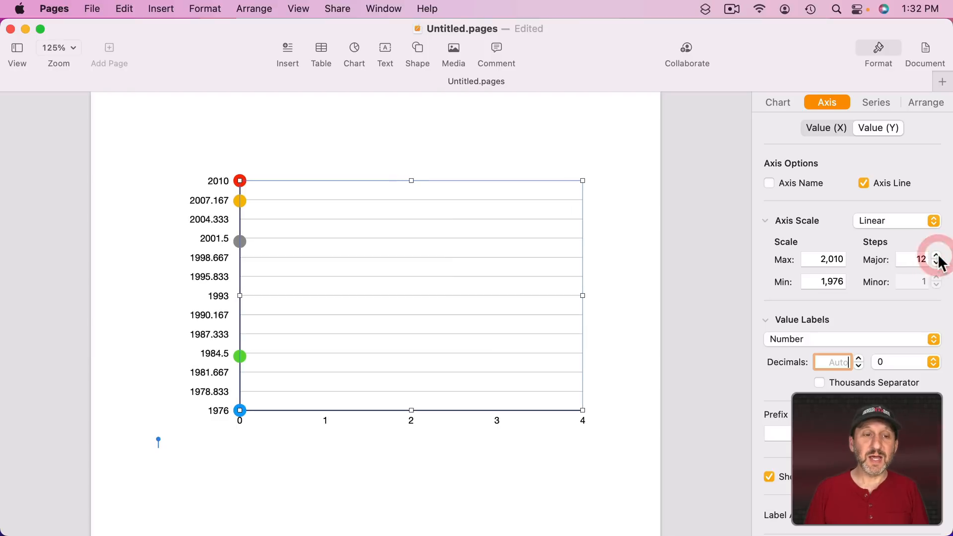
pyautogui.click(938, 256)
pyautogui.click(937, 256)
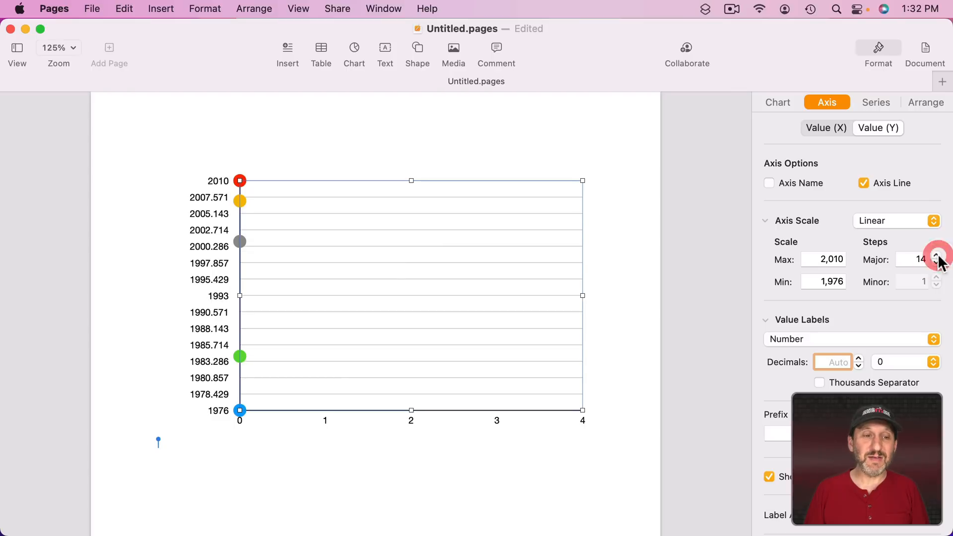
pyautogui.click(937, 256)
pyautogui.click(937, 255)
pyautogui.click(937, 256)
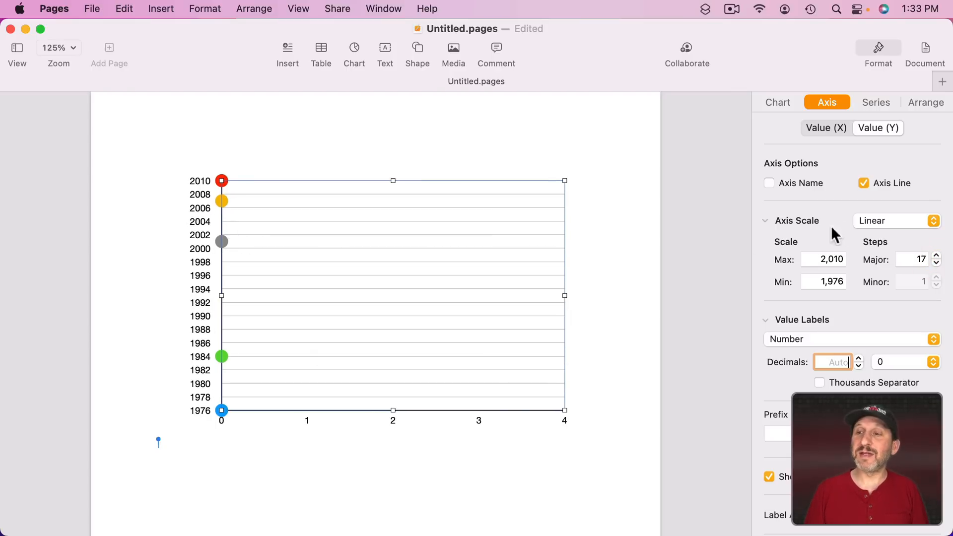
# Set the Y axis maximum to 2012 and reduce its major steps to 9.
pyautogui.click(839, 259)
pyautogui.press('BackSpace')
pyautogui.write('2')
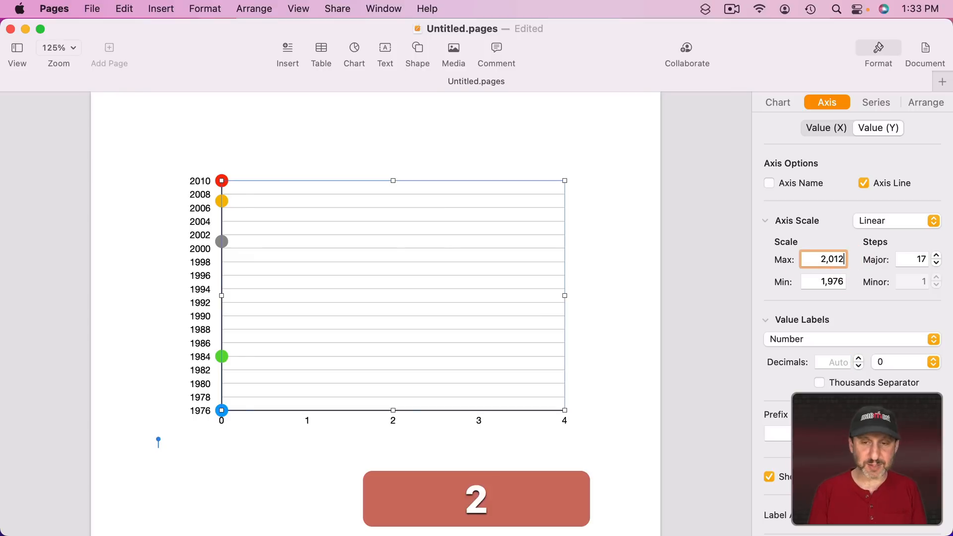
pyautogui.press('Return')
pyautogui.click(937, 263)
pyautogui.click(937, 263)
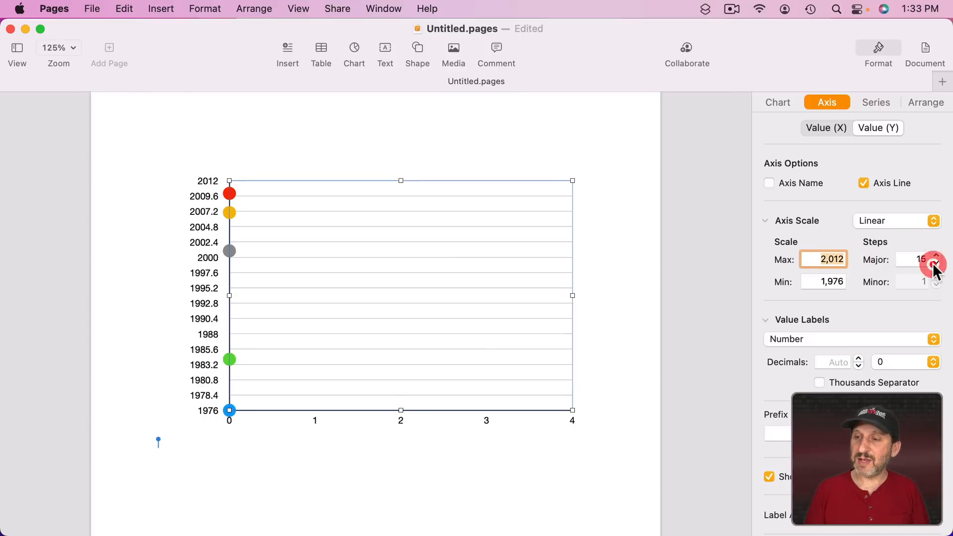
pyautogui.click(936, 263)
pyautogui.click(936, 263)
pyautogui.click(937, 263)
pyautogui.click(936, 263)
pyautogui.click(937, 263)
pyautogui.click(936, 264)
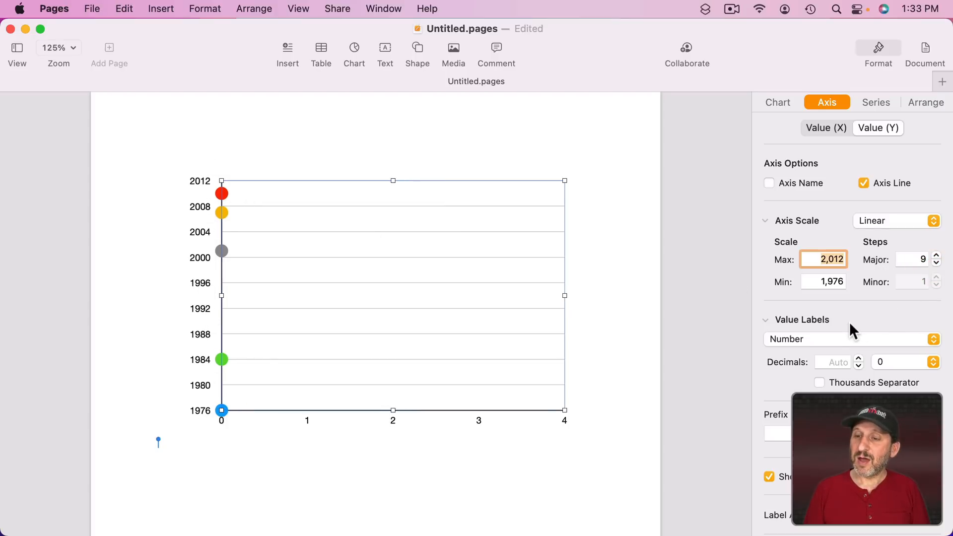
# Remove the major gridlines of the Y axis by setting them to None.
pyautogui.click(809, 339)
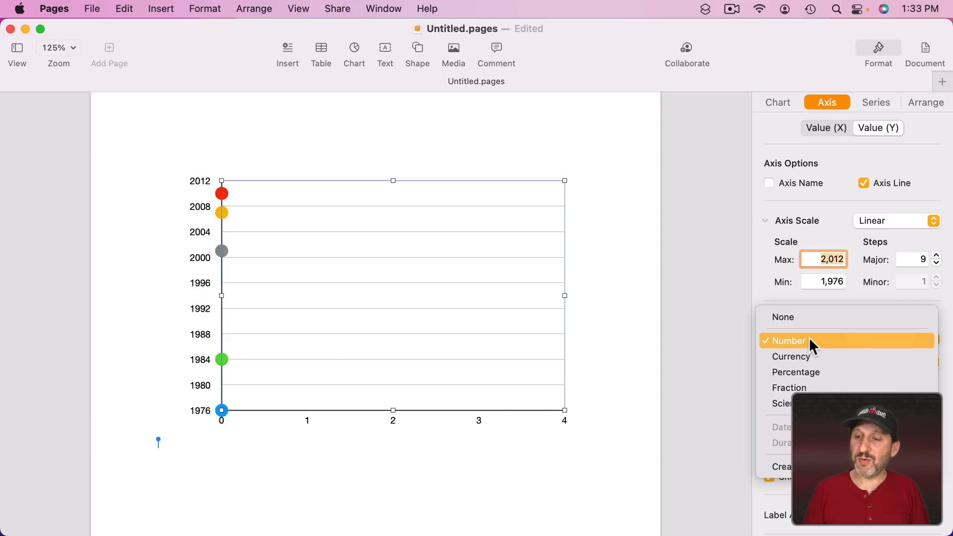
pyautogui.click(738, 336)
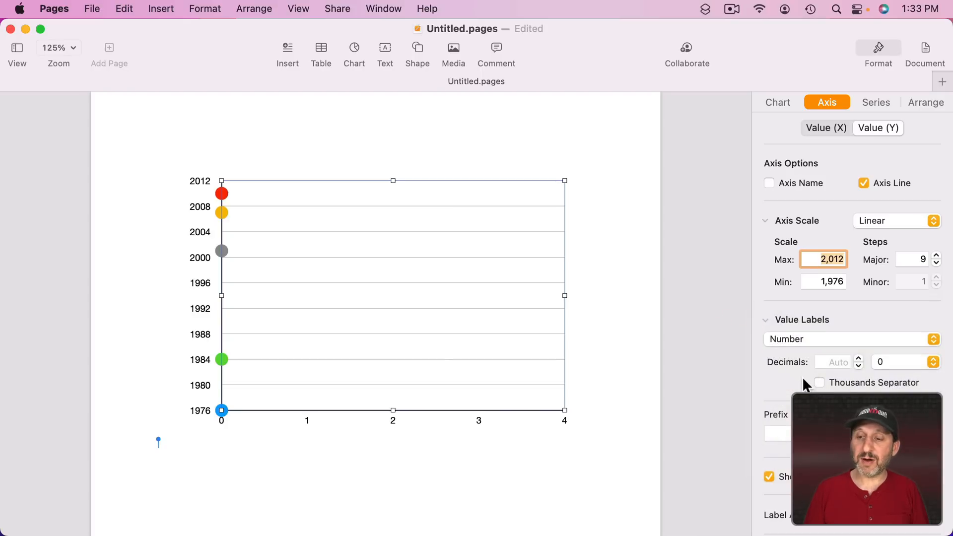
pyautogui.scroll(-5, 803, 377)
pyautogui.click(800, 374)
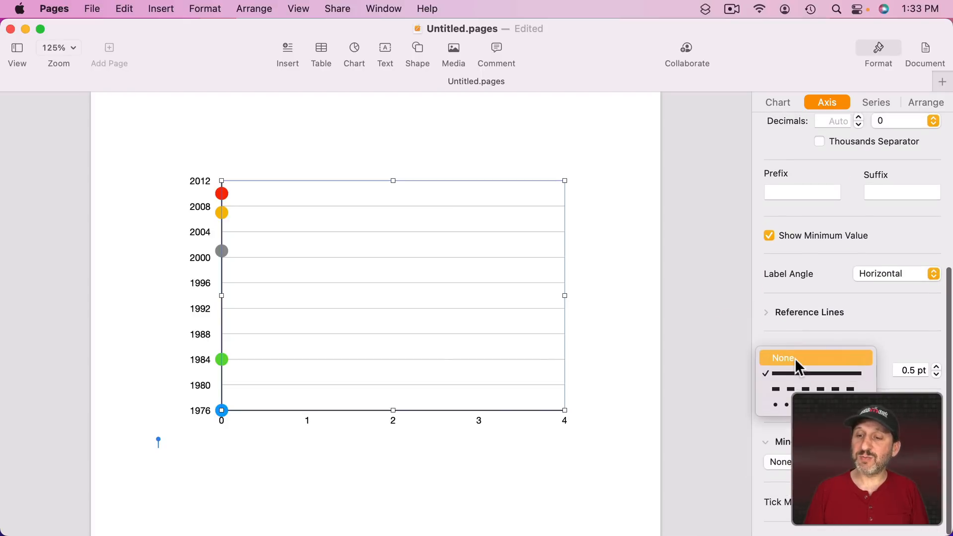
pyautogui.click(794, 358)
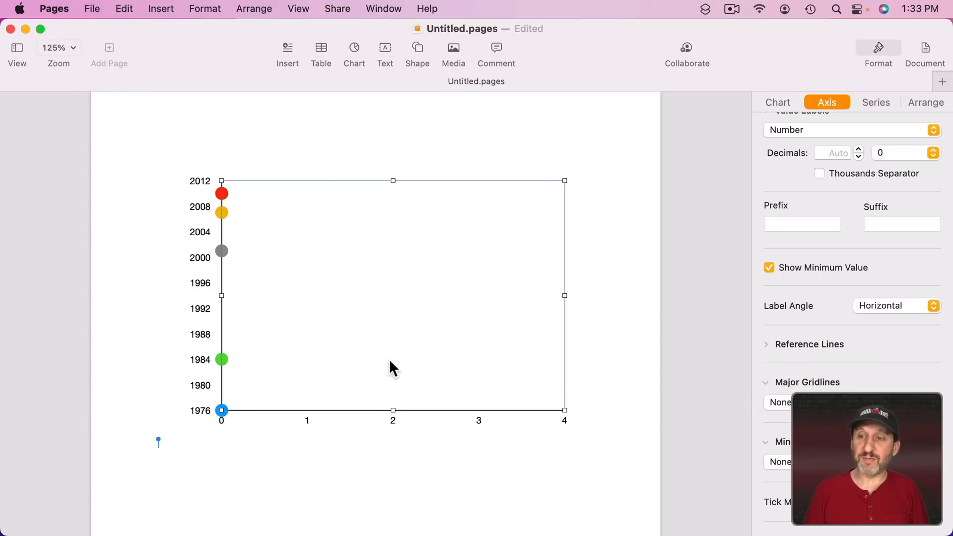
# Hide the X axis line and set the X axis value labels to None, leaving the chart deselected.
pyautogui.scroll(5, 822, 222)
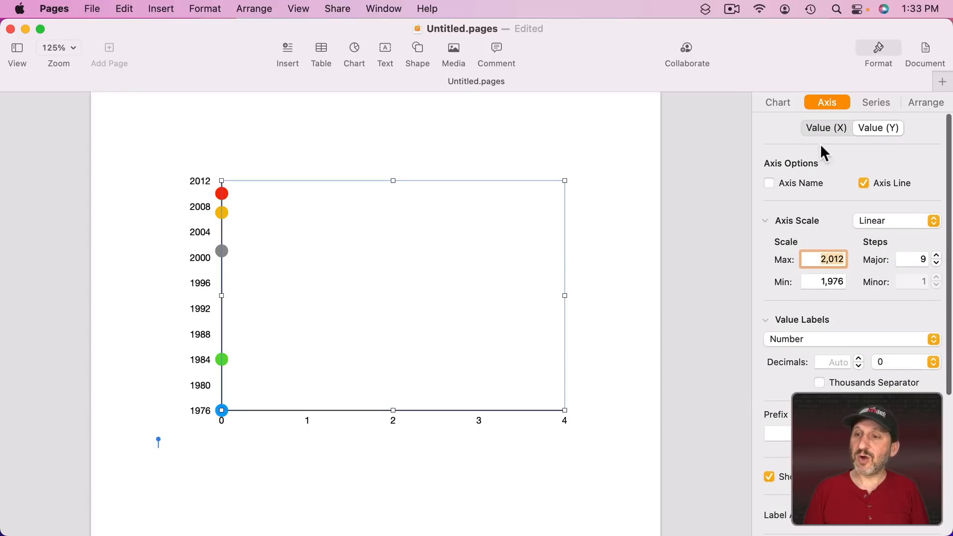
pyautogui.click(821, 129)
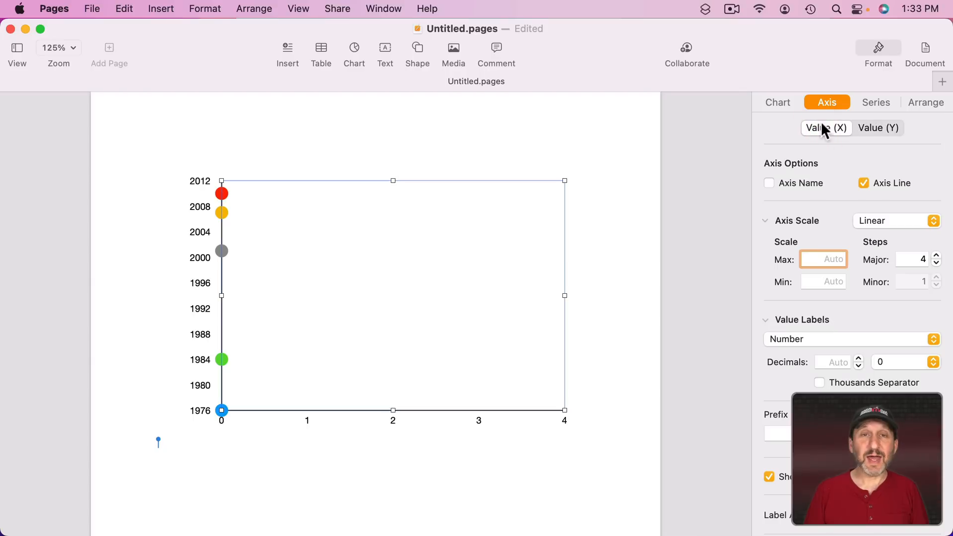
pyautogui.click(865, 182)
pyautogui.click(821, 340)
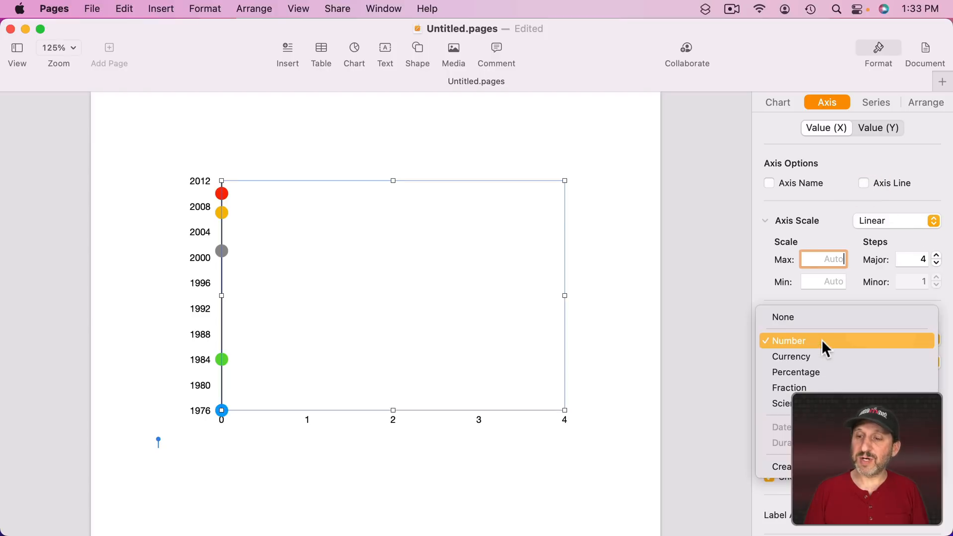
pyautogui.click(813, 318)
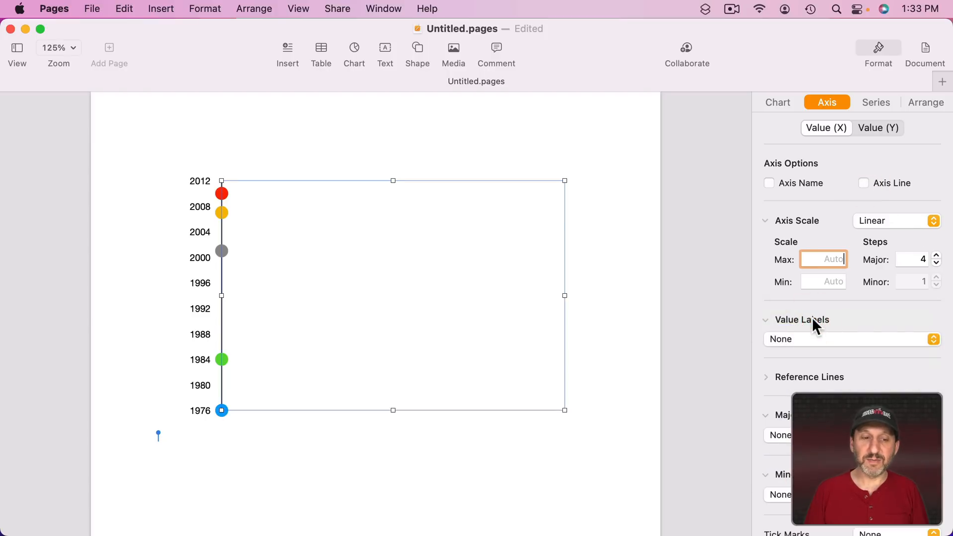
pyautogui.click(642, 286)
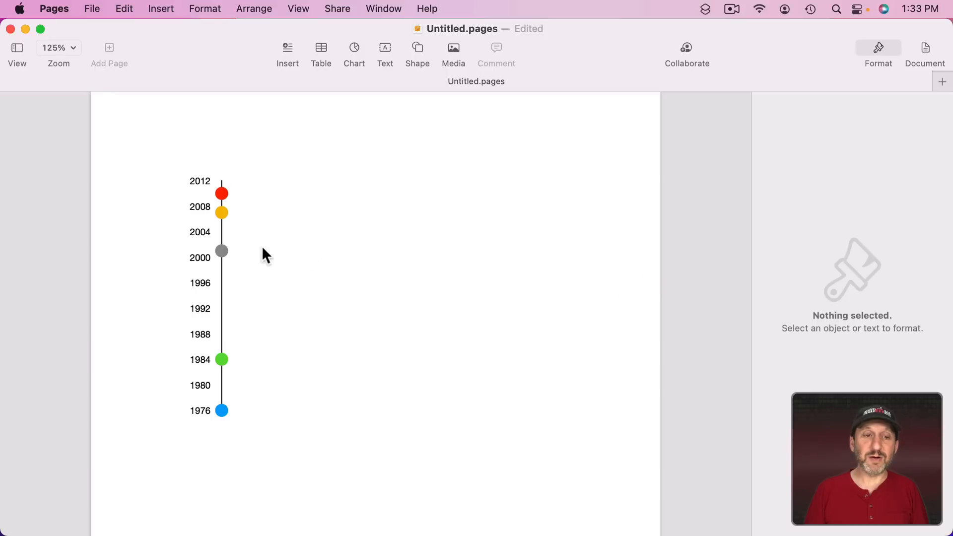
# Narrow the chart from its far side until only a thin strip remains beside the vertical axis.
pyautogui.click(264, 276)
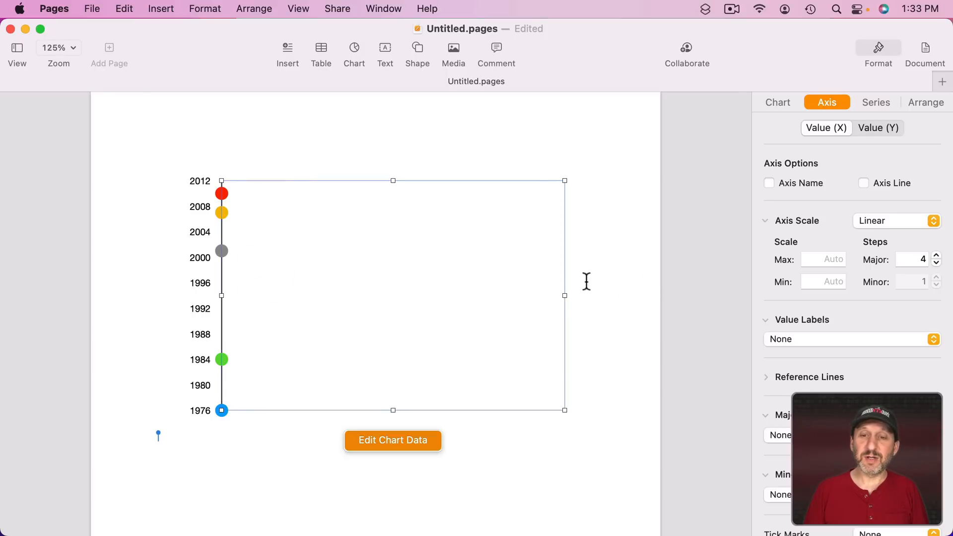
pyautogui.moveTo(565, 296); pyautogui.dragTo(249, 296)
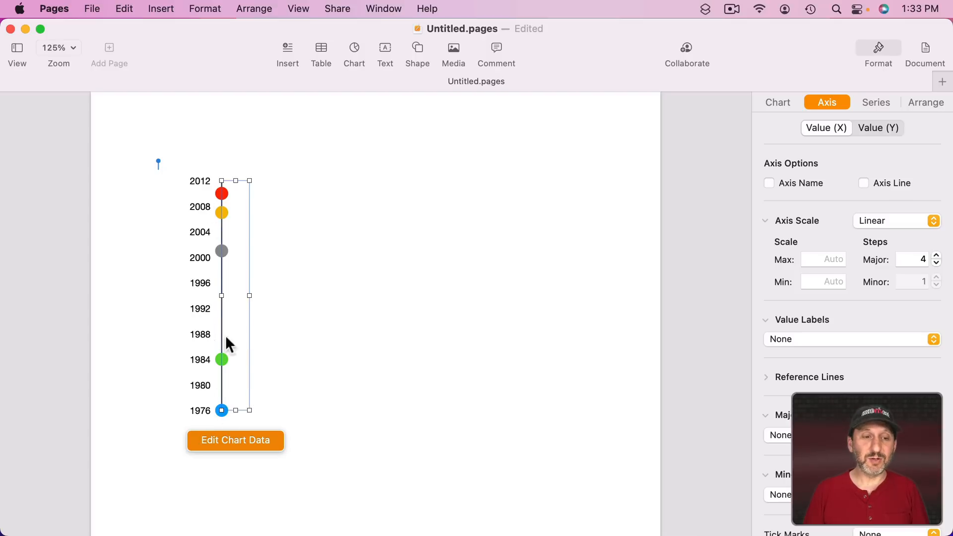
# Lengthen the timeline chart from its 1976 end so the years spread over more vertical space.
pyautogui.click(379, 360)
pyautogui.click(225, 299)
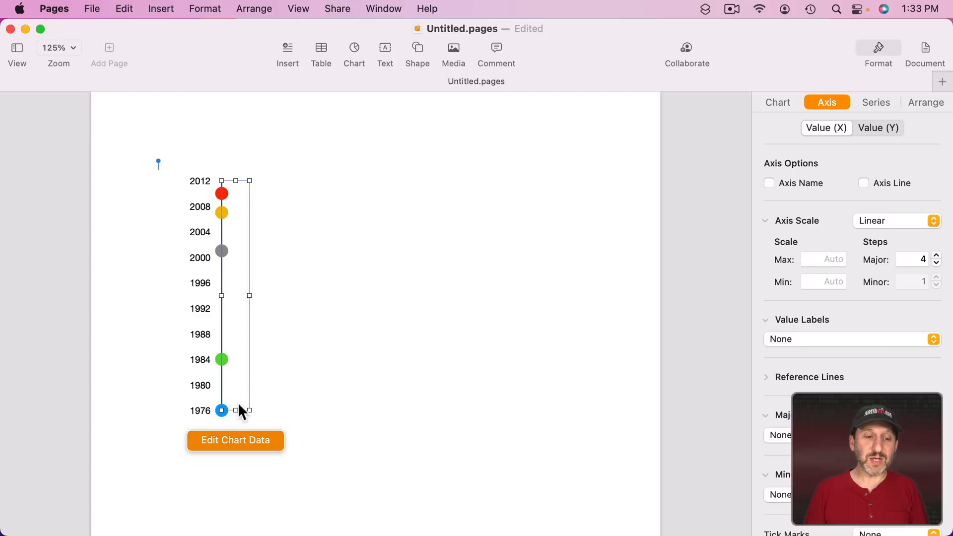
pyautogui.moveTo(235, 411); pyautogui.dragTo(235, 469)
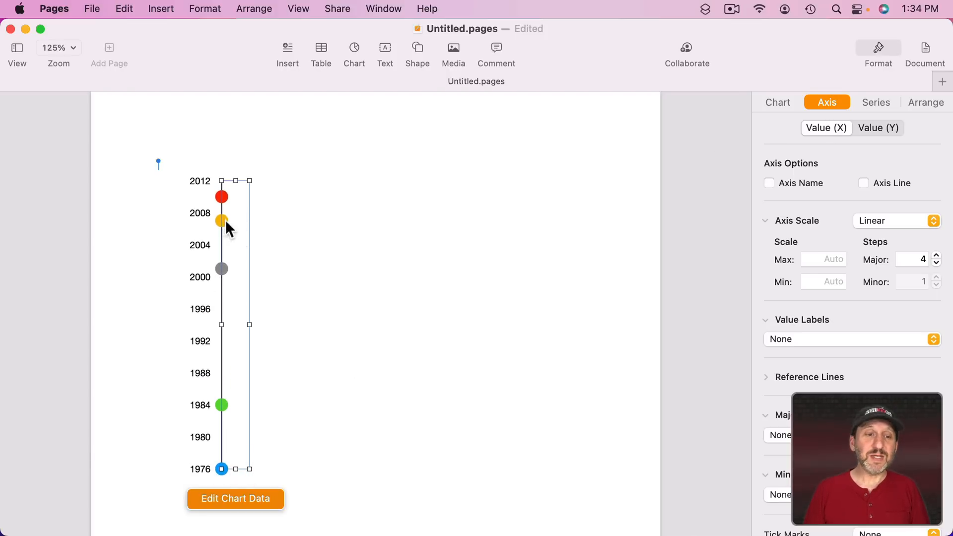
# Show the series names as value labels for all data points and set their location to Right.
pyautogui.click(877, 103)
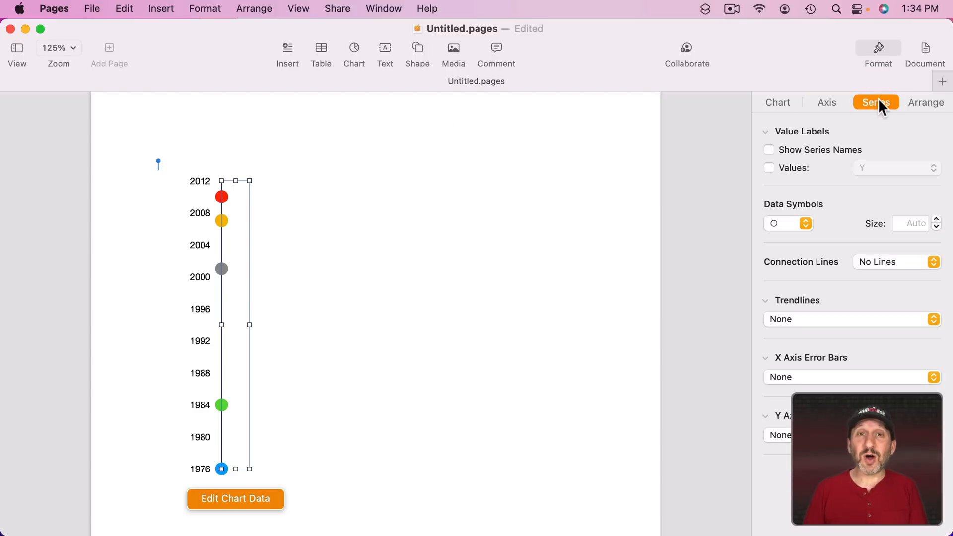
pyautogui.click(222, 221)
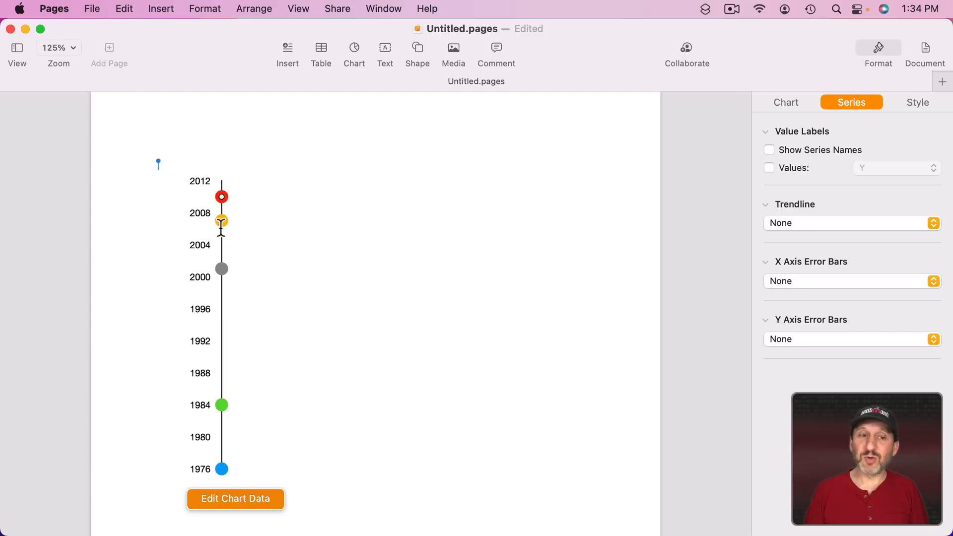
pyautogui.click(271, 245)
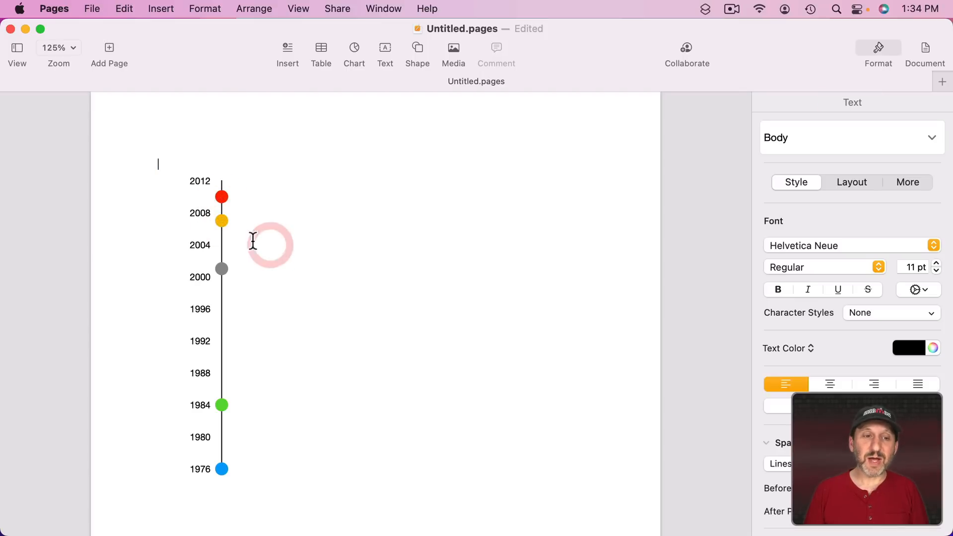
pyautogui.click(240, 234)
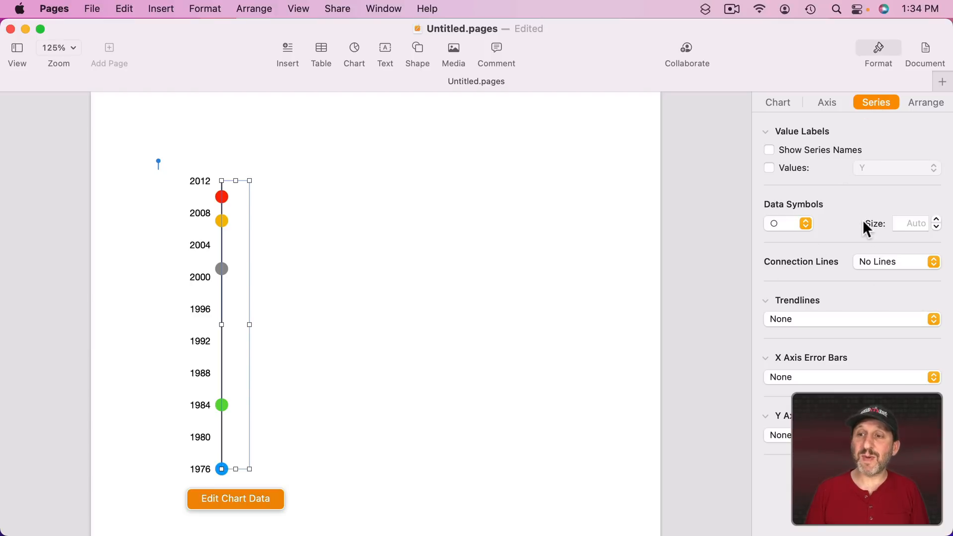
pyautogui.click(770, 149)
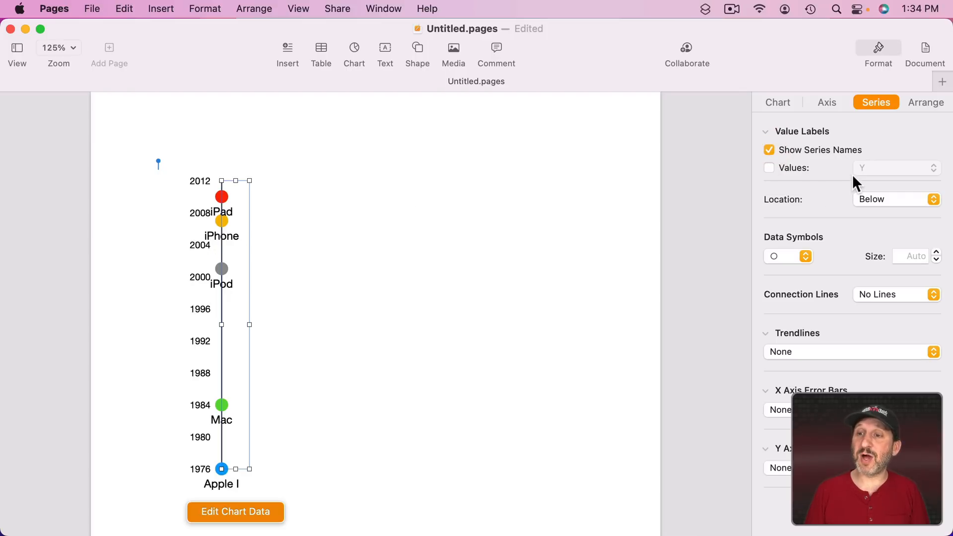
pyautogui.click(889, 201)
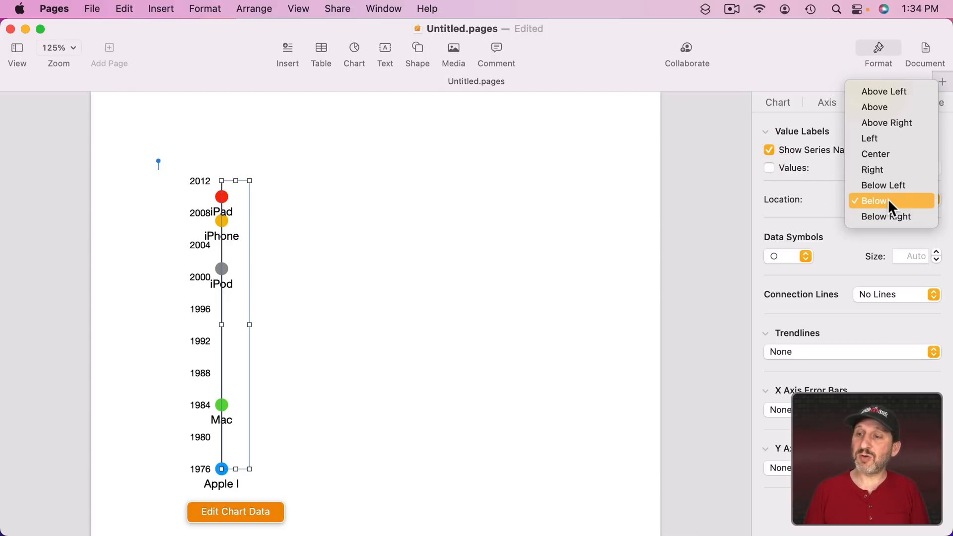
pyautogui.click(881, 170)
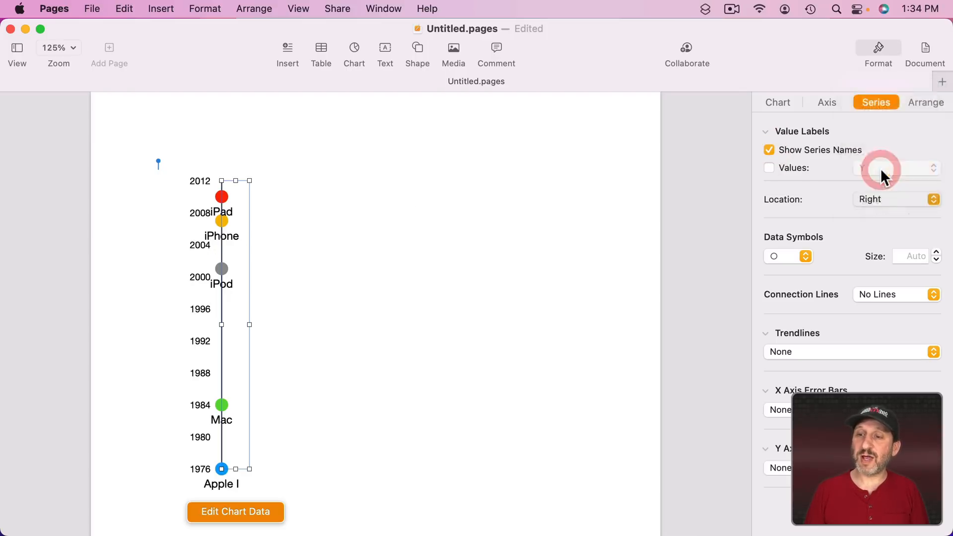
# Try triangle and square data symbols for the series and return them to circles.
pyautogui.click(797, 260)
pyautogui.click(790, 276)
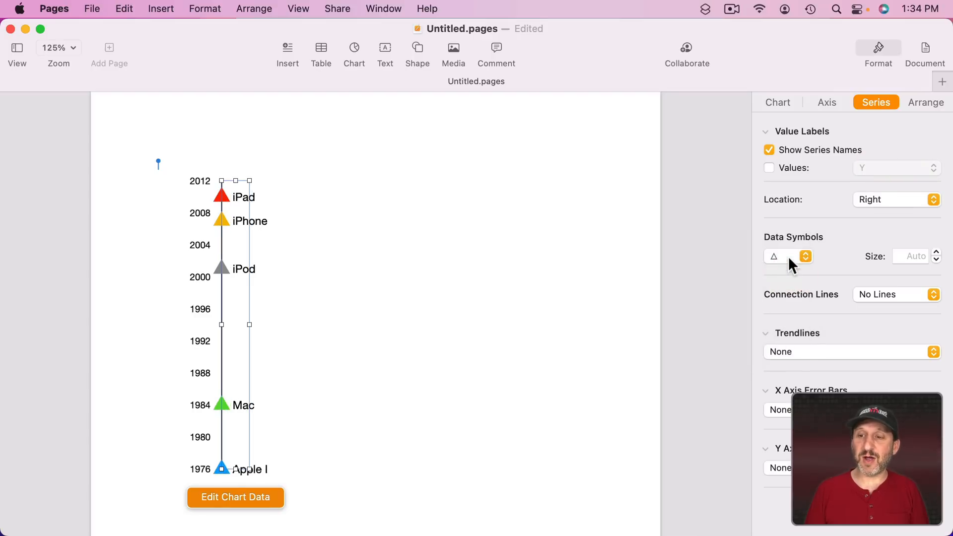
pyautogui.click(789, 258)
pyautogui.click(786, 292)
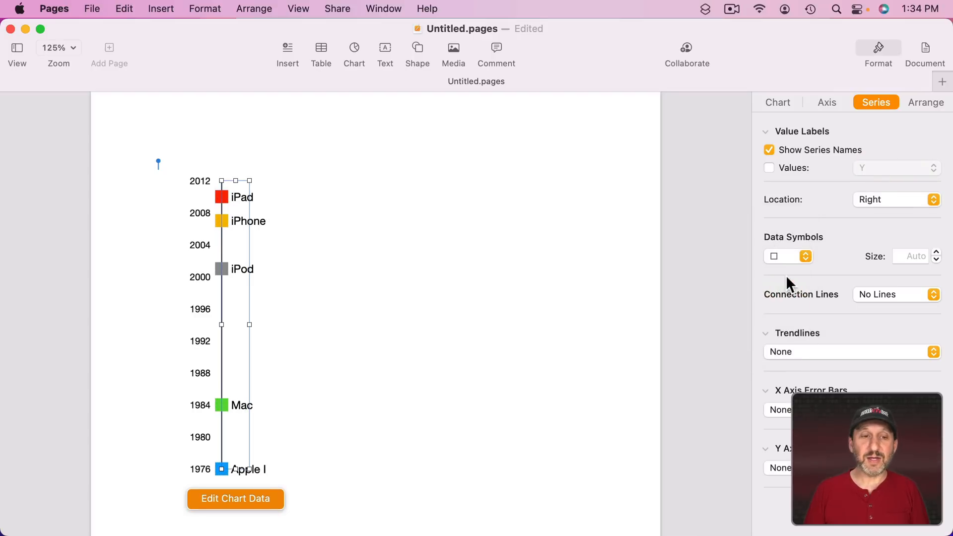
pyautogui.click(783, 247)
pyautogui.click(781, 209)
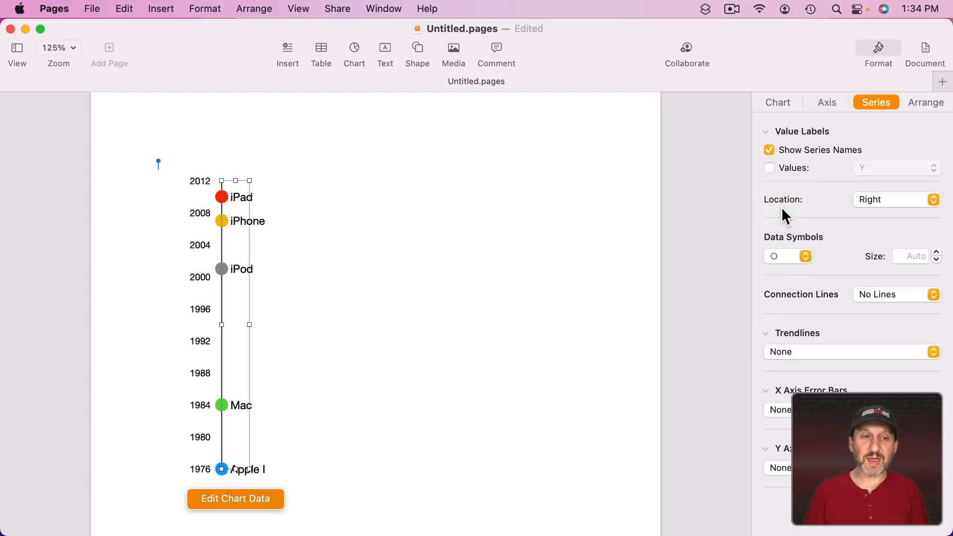
# Set the size of the circular data symbols to 15.
pyautogui.click(937, 253)
pyautogui.click(937, 253)
pyautogui.moveTo(936, 253); pyautogui.dragTo(937, 253)
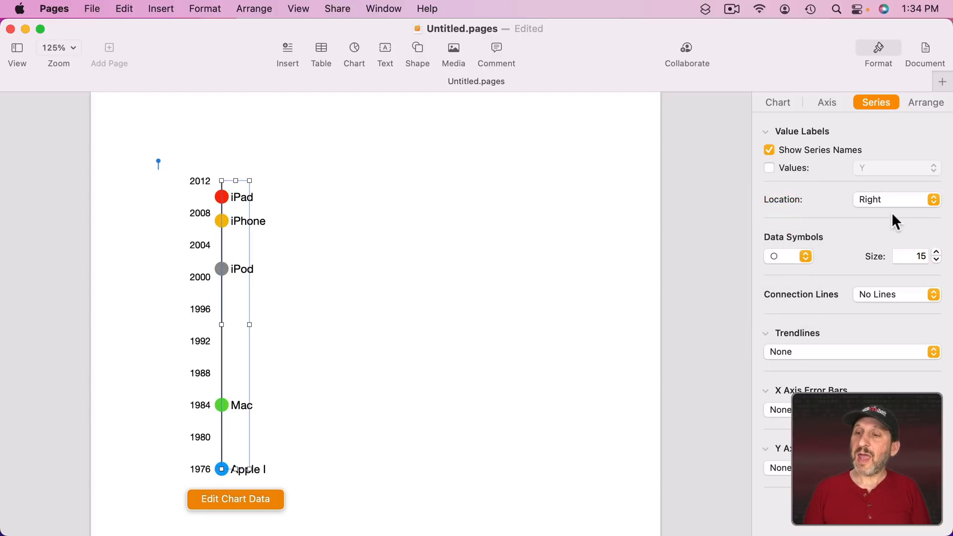
# Reduce the chart's font size by one increment and deselect the chart.
pyautogui.click(779, 104)
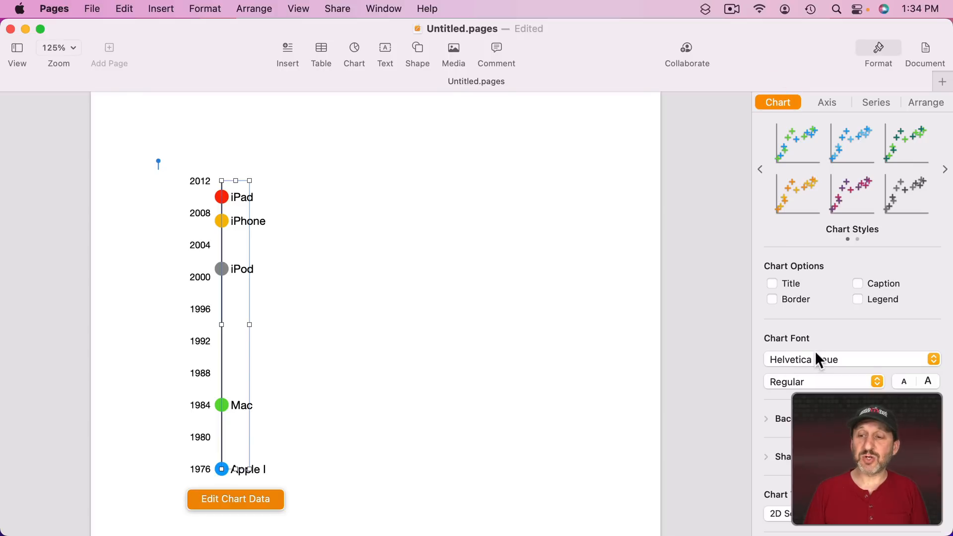
pyautogui.click(904, 382)
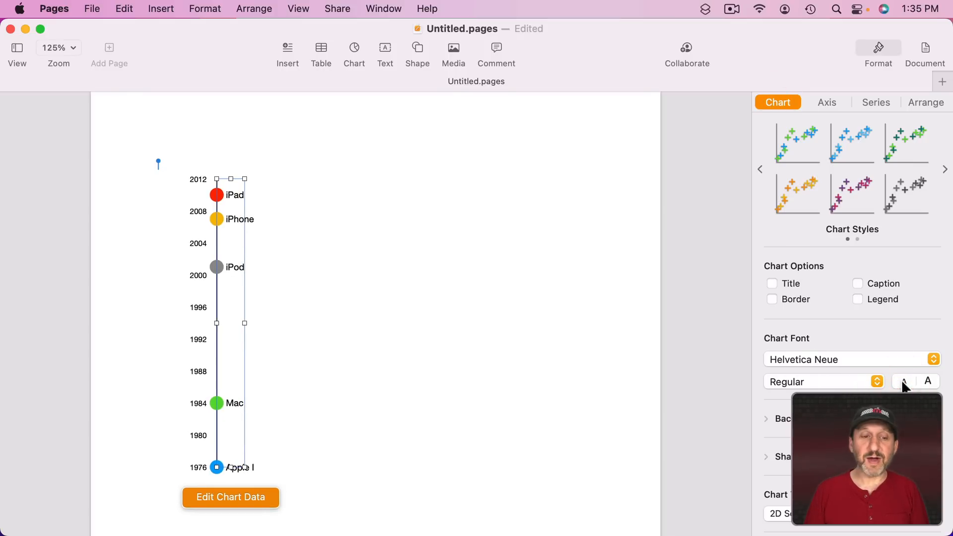
pyautogui.click(425, 291)
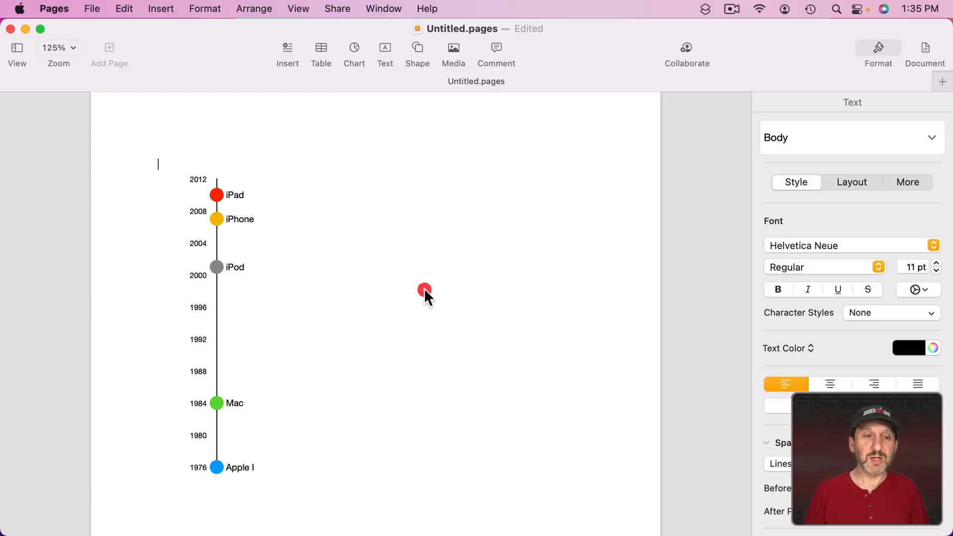
# Replace the X values in the chart data with 1976, 1984, 2001, 2007 and 2010, matching each product's year, and close the data.
pyautogui.click(225, 217)
pyautogui.click(237, 500)
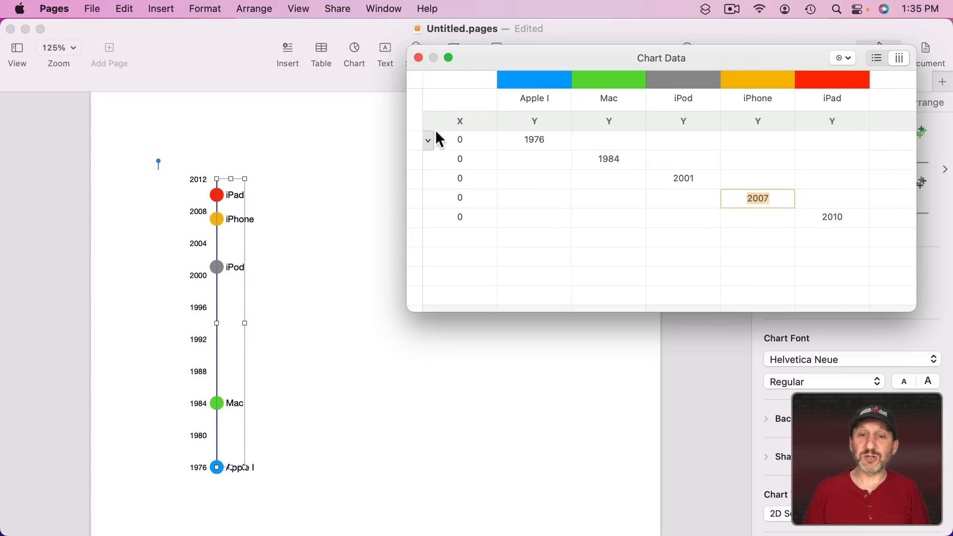
pyautogui.click(464, 139)
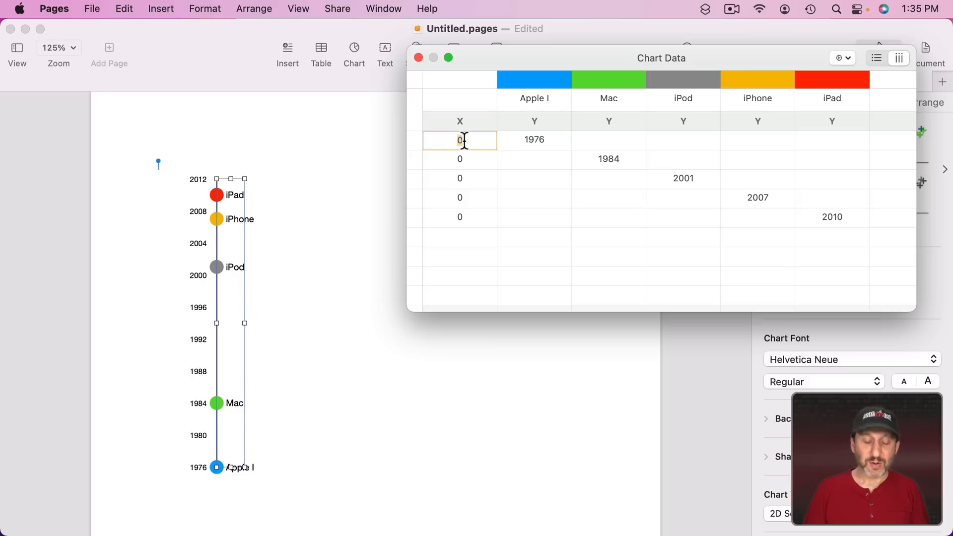
pyautogui.write('1976')
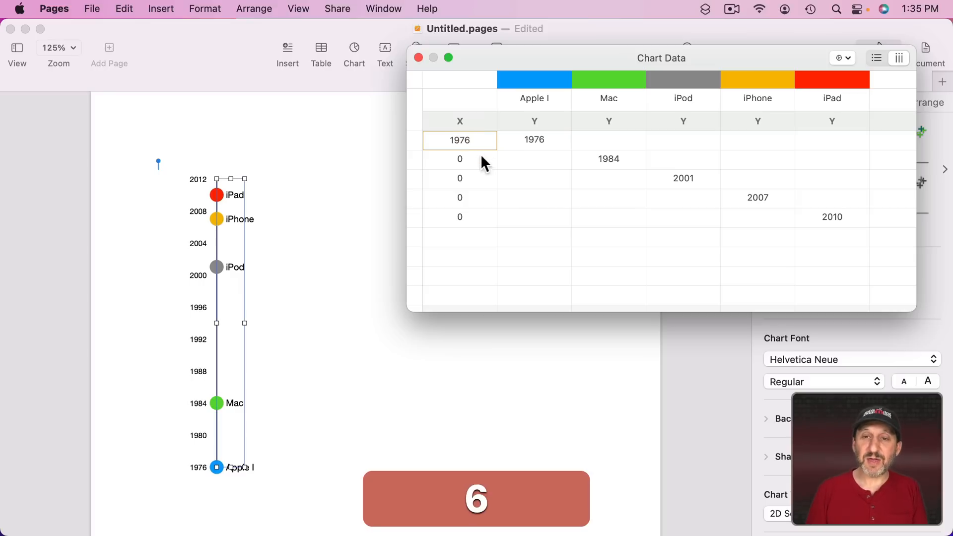
pyautogui.click(478, 158)
pyautogui.write('1984')
pyautogui.press('Return')
pyautogui.write('2001')
pyautogui.press('Return')
pyautogui.write('2007')
pyautogui.press('Return')
pyautogui.write('2010')
pyautogui.press('Return')
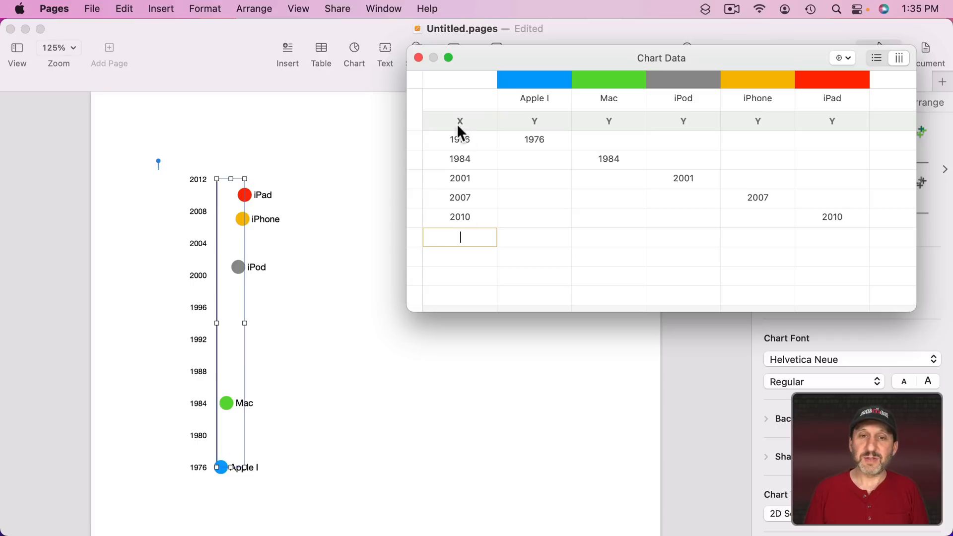
pyautogui.click(418, 58)
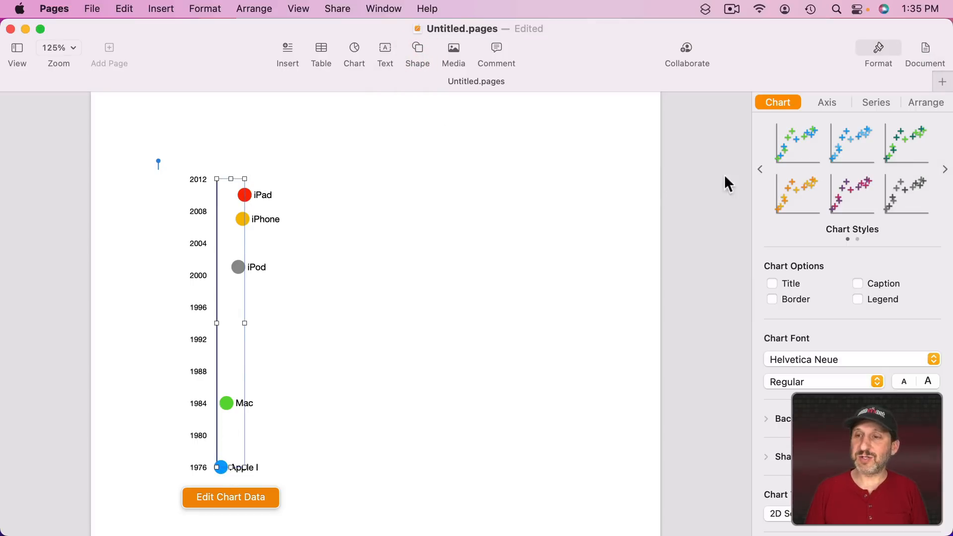
# Set the X axis scale to a minimum of 0 and a maximum of 1,000,000.
pyautogui.click(829, 102)
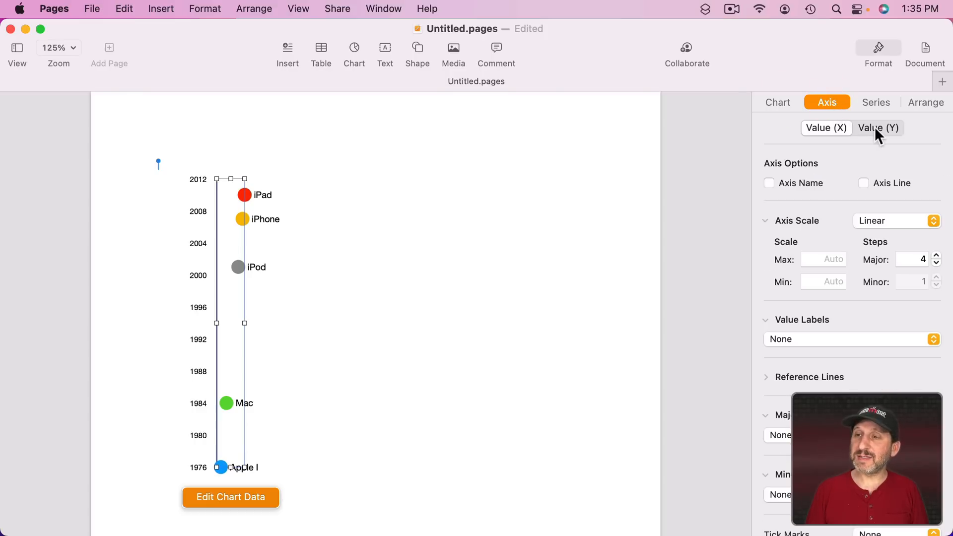
pyautogui.click(830, 260)
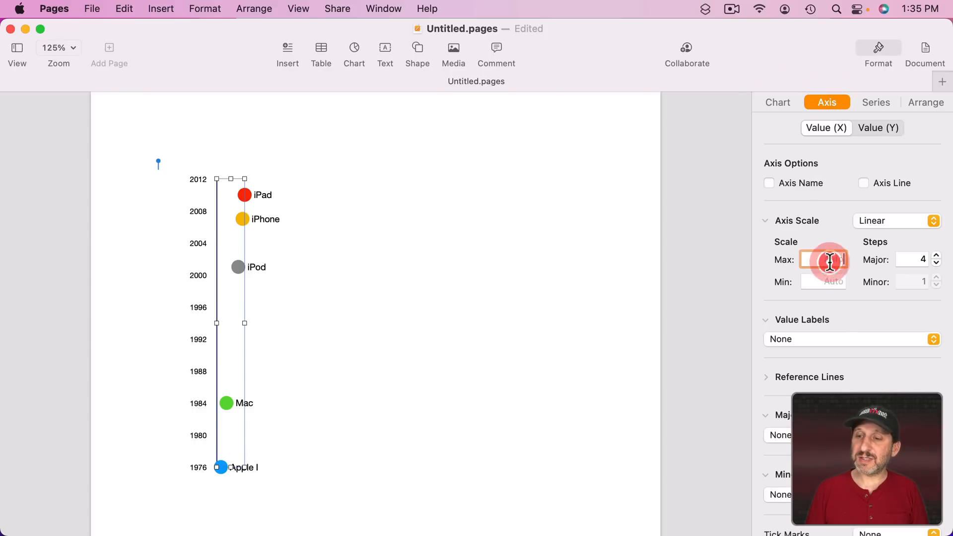
pyautogui.press('super+z')
pyautogui.click(827, 278)
pyautogui.write('0')
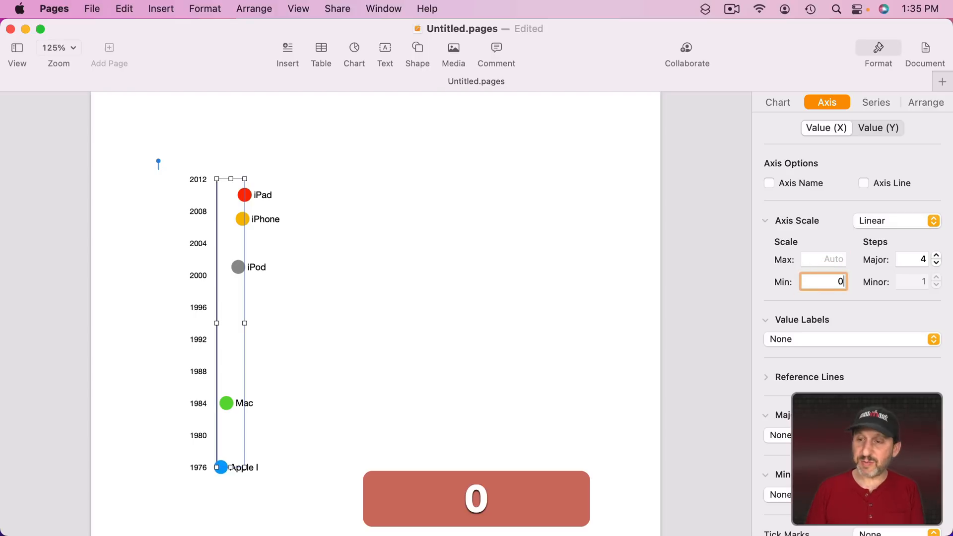
pyautogui.click(824, 260)
pyautogui.write('1000000')
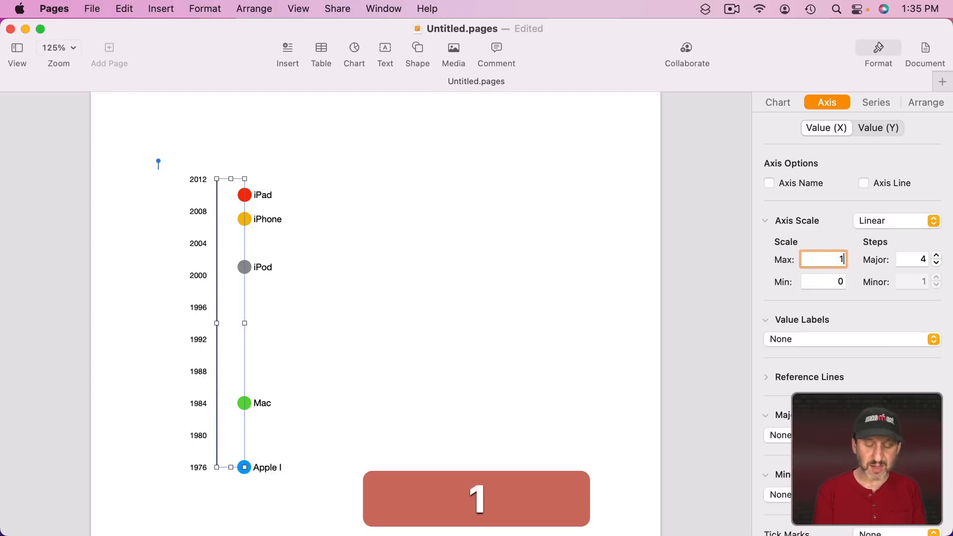
pyautogui.press('Return')
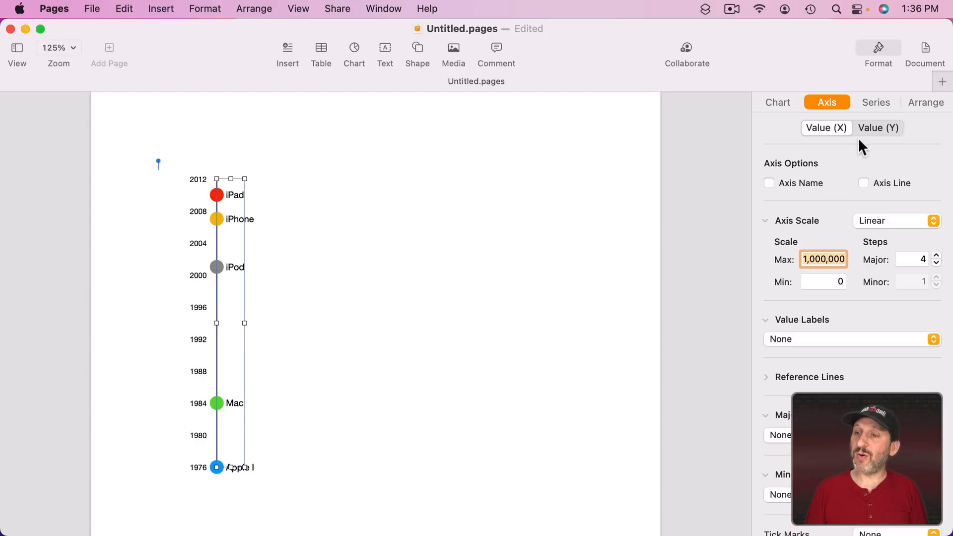
# Add the X values to the series labels and turn off their thousands separator.
pyautogui.click(871, 101)
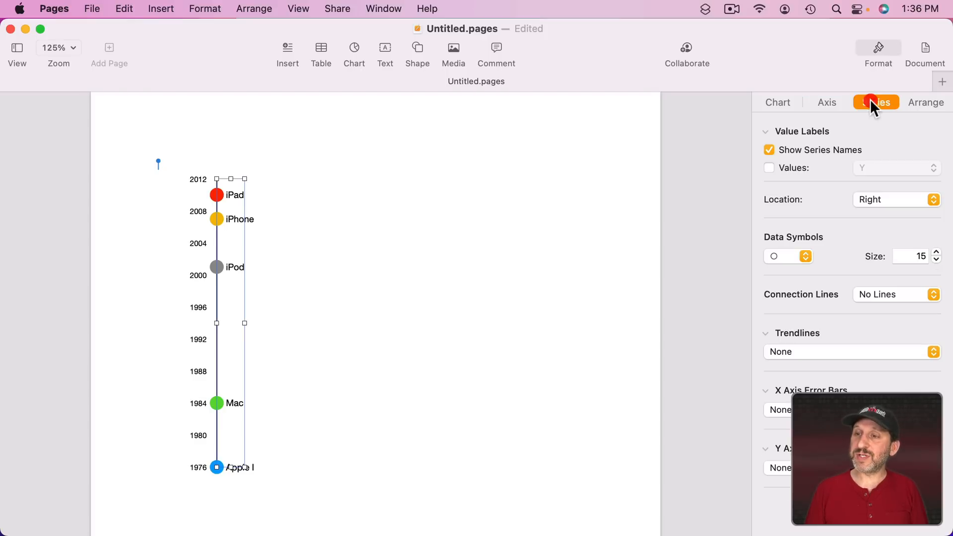
pyautogui.click(769, 167)
pyautogui.click(881, 168)
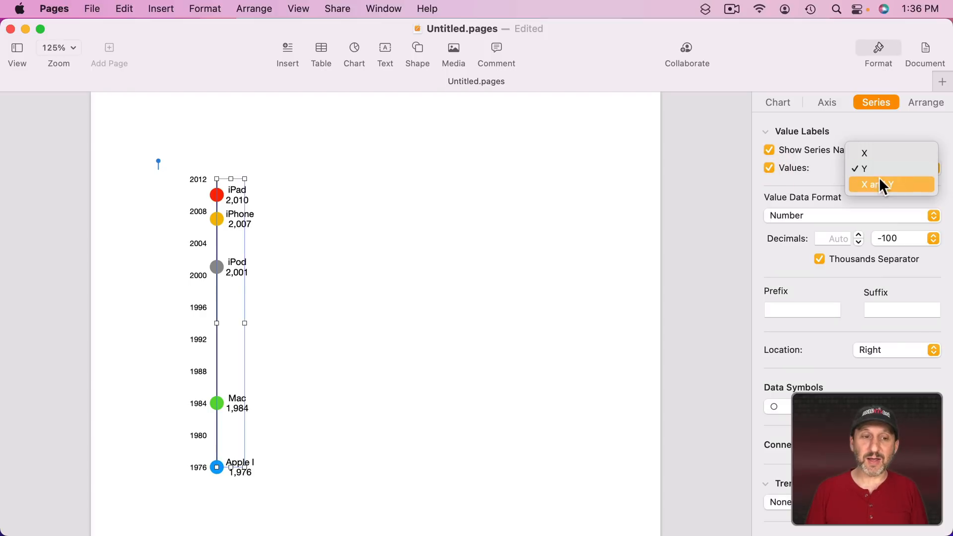
pyautogui.click(878, 153)
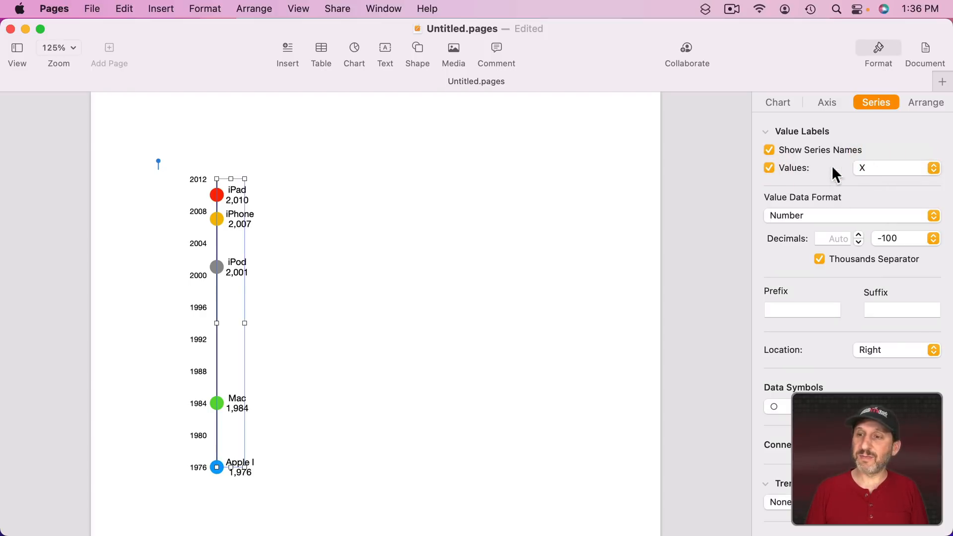
pyautogui.click(820, 259)
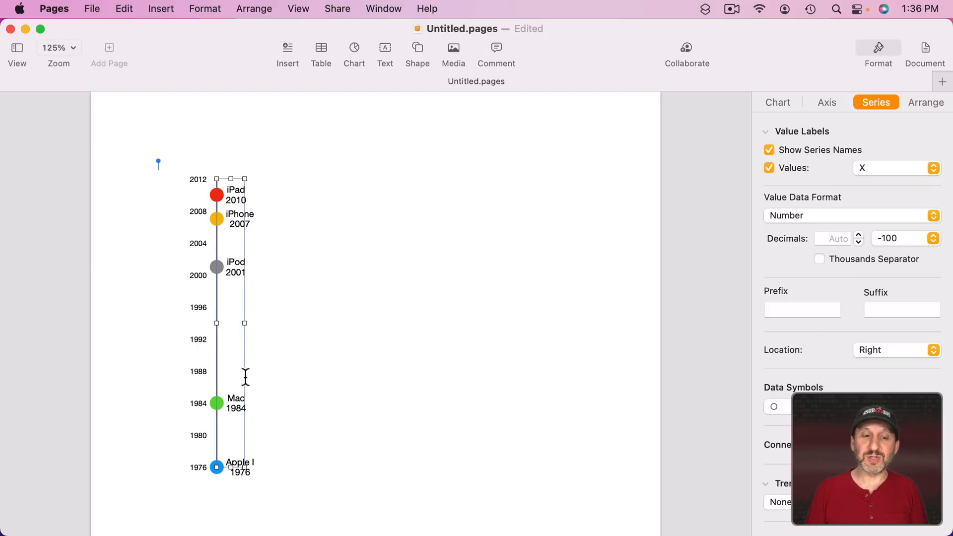
# Review the X and Y years in the chart data and close it.
pyautogui.click(184, 392)
pyautogui.click(223, 398)
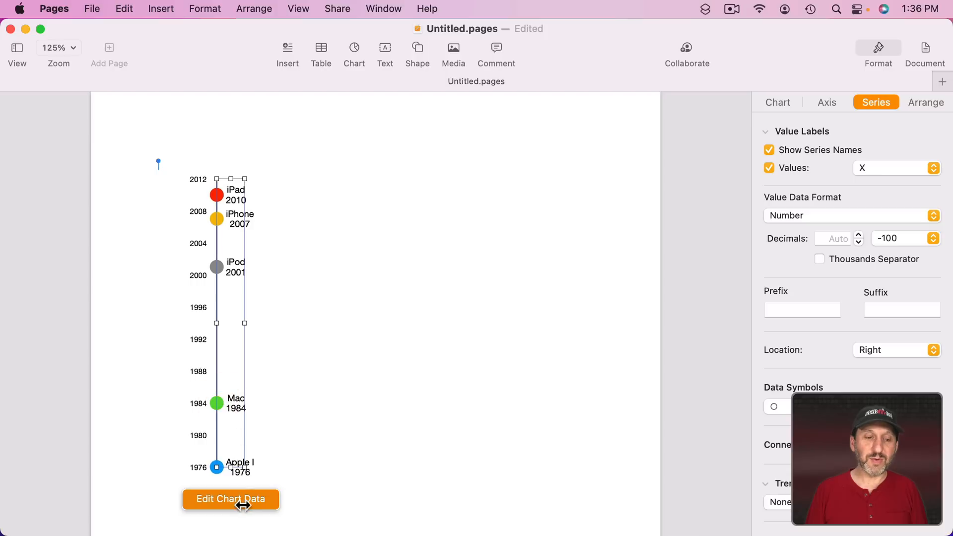
pyautogui.click(244, 502)
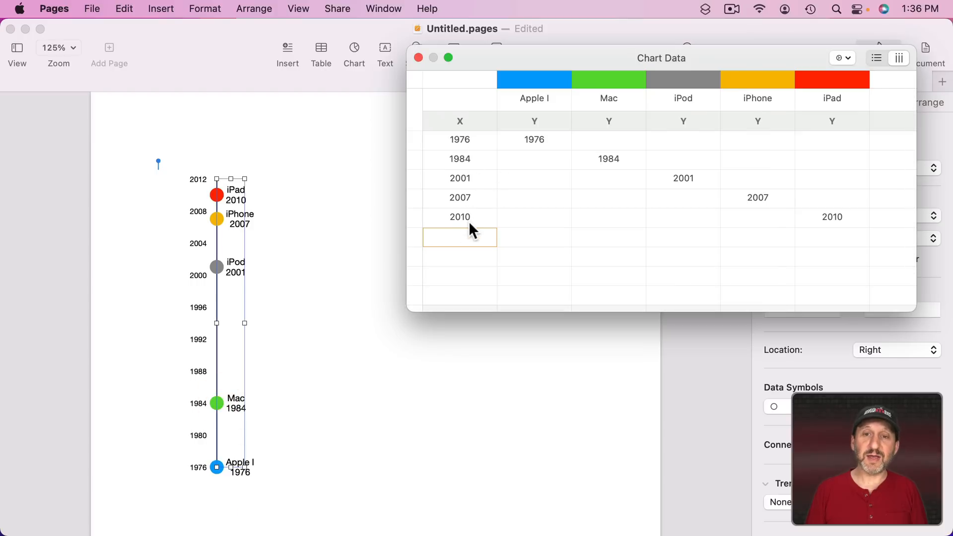
pyautogui.click(418, 58)
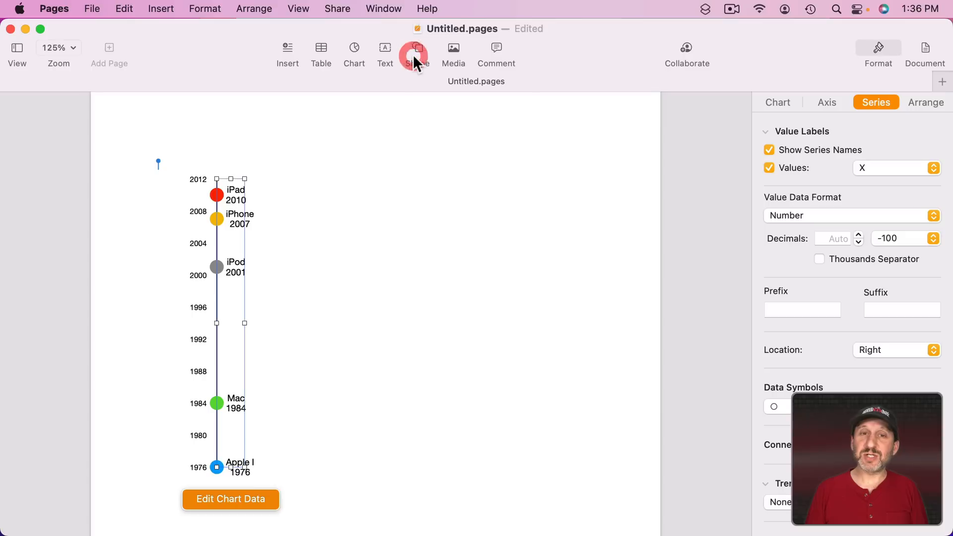
# Switch the values shown in the series labels to Y, and set them back to X.
pyautogui.click(881, 170)
pyautogui.click(881, 183)
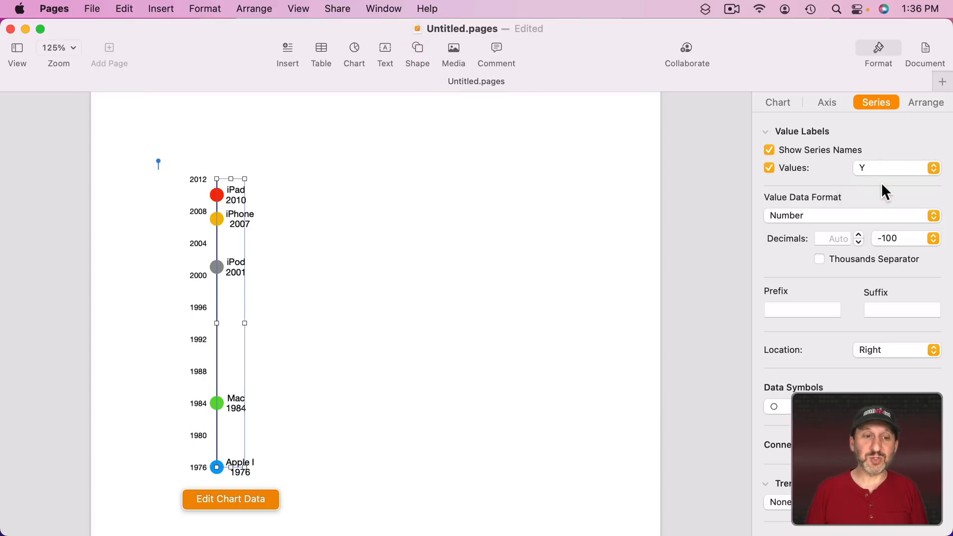
pyautogui.click(877, 169)
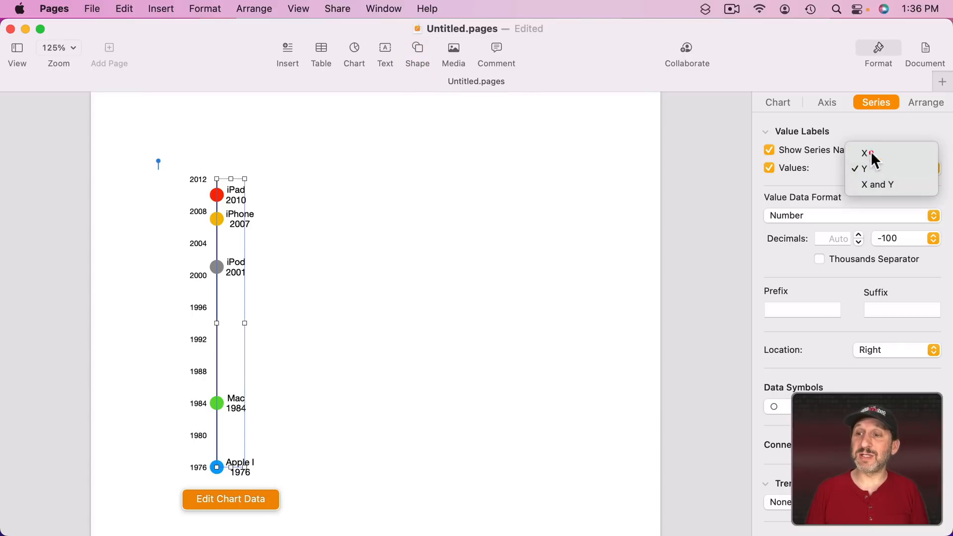
pyautogui.click(872, 151)
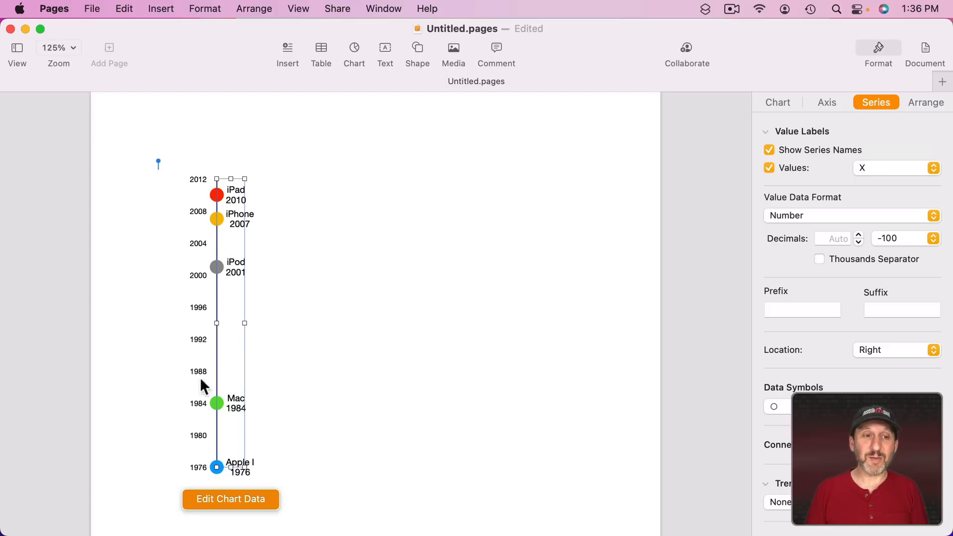
# Make the Y values in the chart data negative (-1976, -1984, -2001, -2007 and -2010) and close the data.
pyautogui.click(227, 502)
pyautogui.click(529, 136)
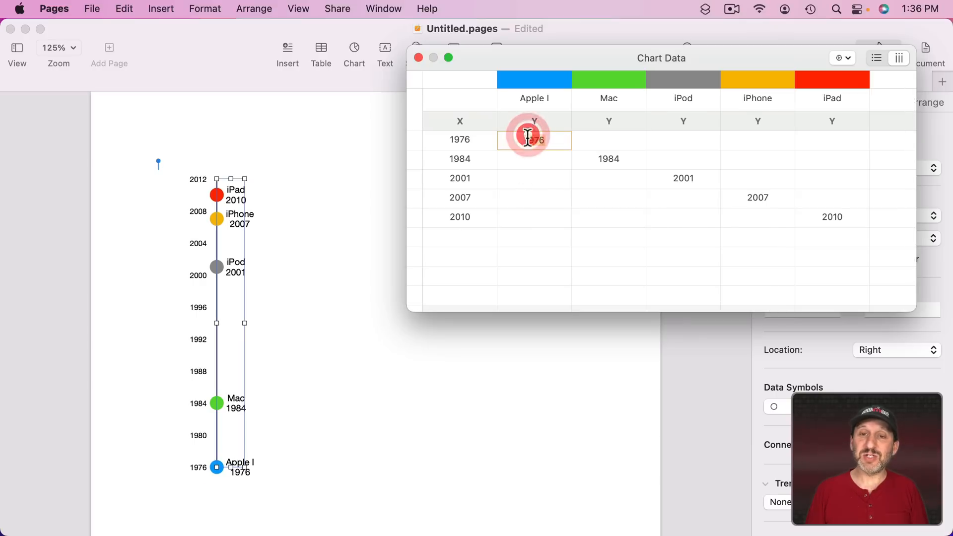
pyautogui.write('-')
pyautogui.click(585, 154)
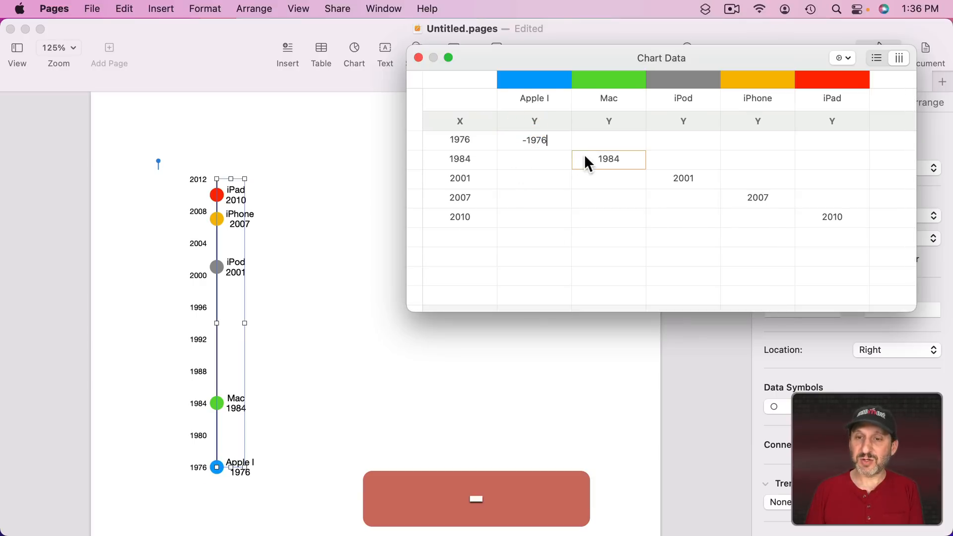
pyautogui.click(594, 161)
pyautogui.write('-')
pyautogui.click(672, 183)
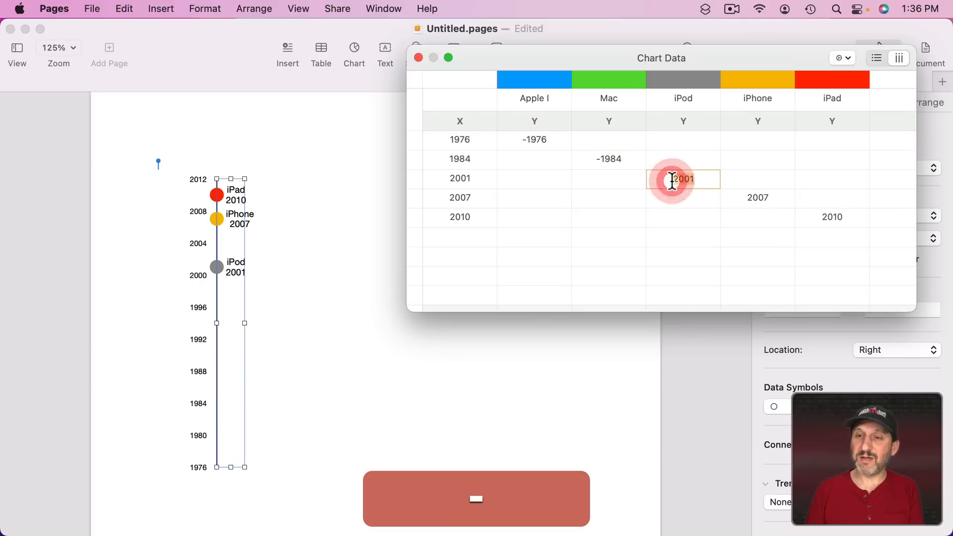
pyautogui.click(675, 185)
pyautogui.click(419, 58)
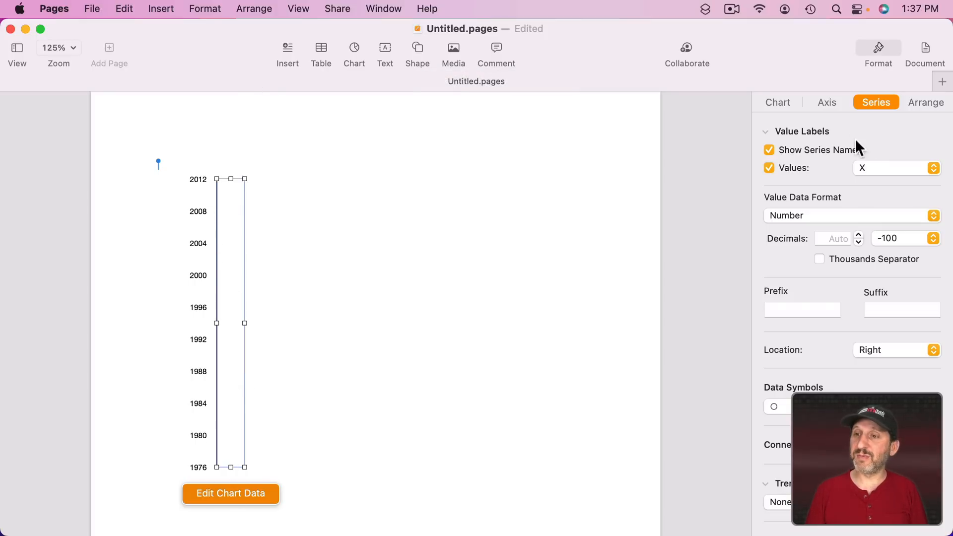
# Set the Y axis scale to a minimum of -2012 and a maximum of -1976, and deselect the chart.
pyautogui.click(828, 104)
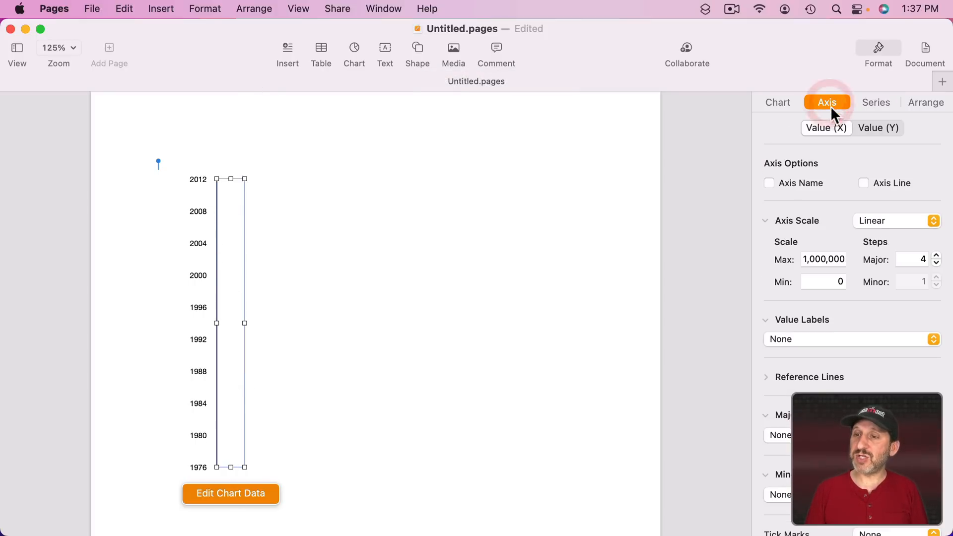
pyautogui.click(873, 130)
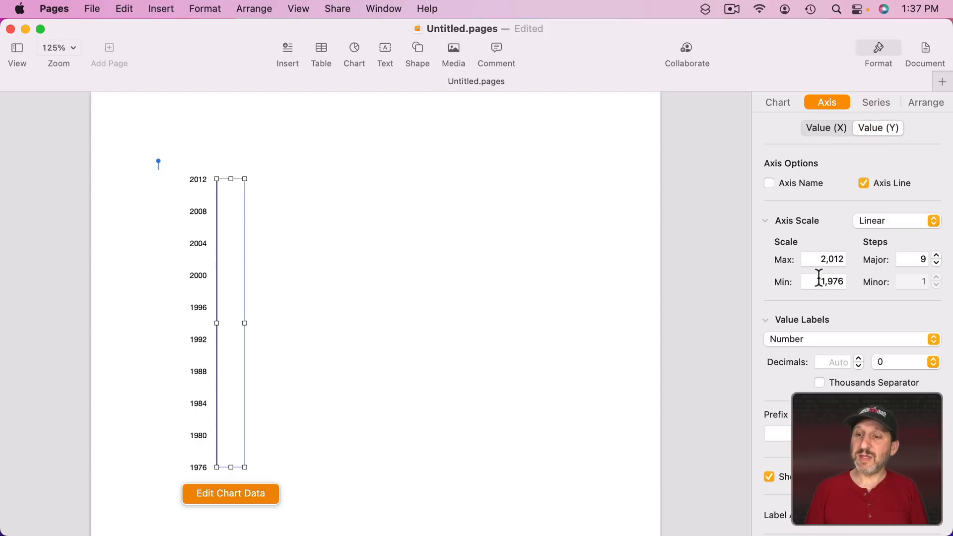
pyautogui.click(819, 286)
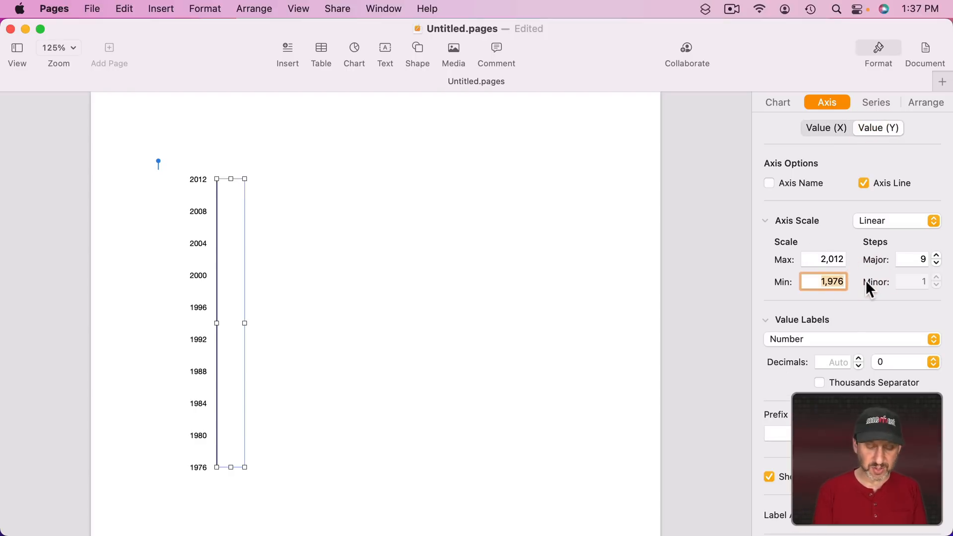
pyautogui.write('-2012')
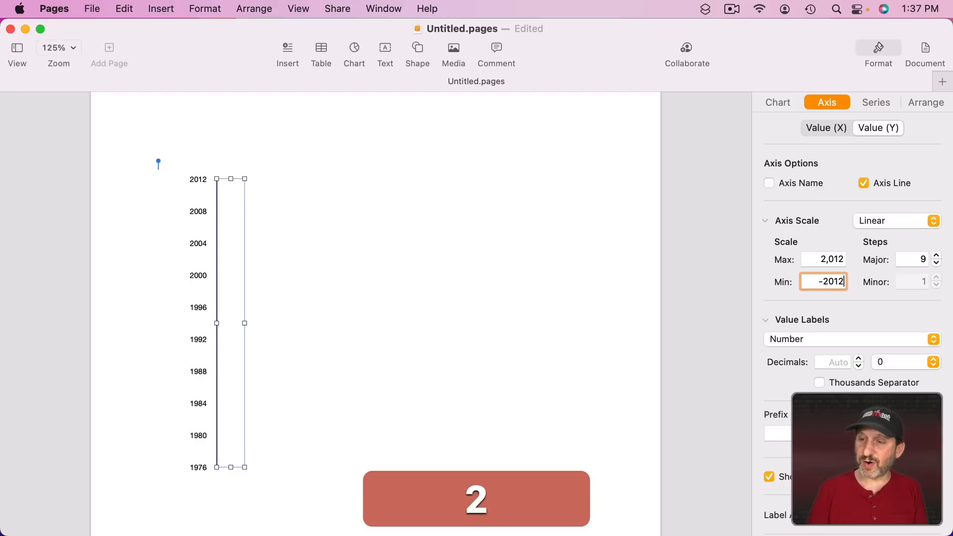
pyautogui.click(821, 259)
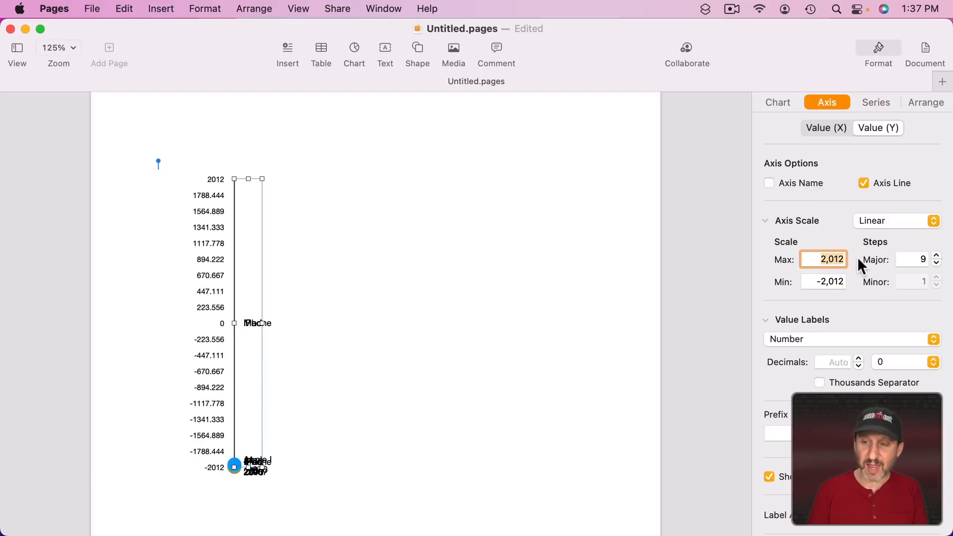
pyautogui.write('-1976')
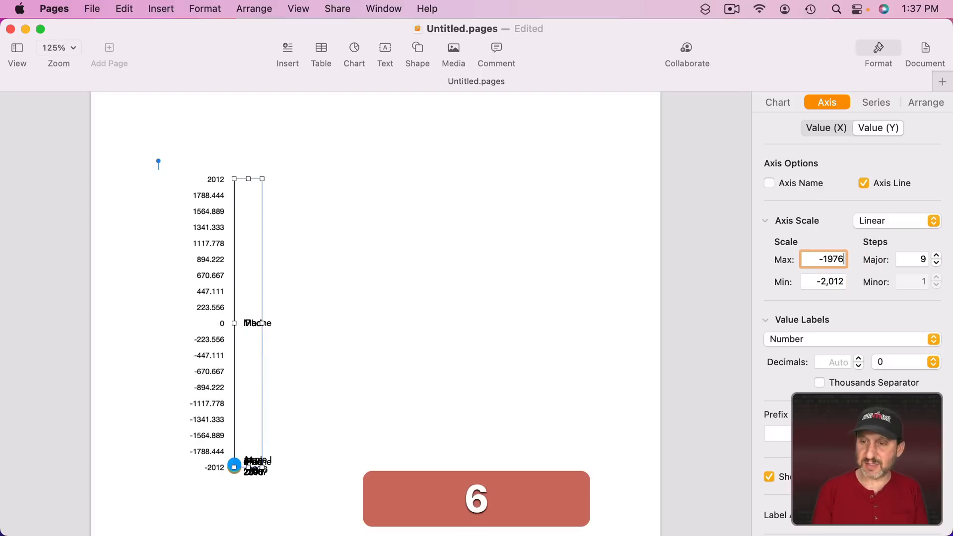
pyautogui.press('Tab')
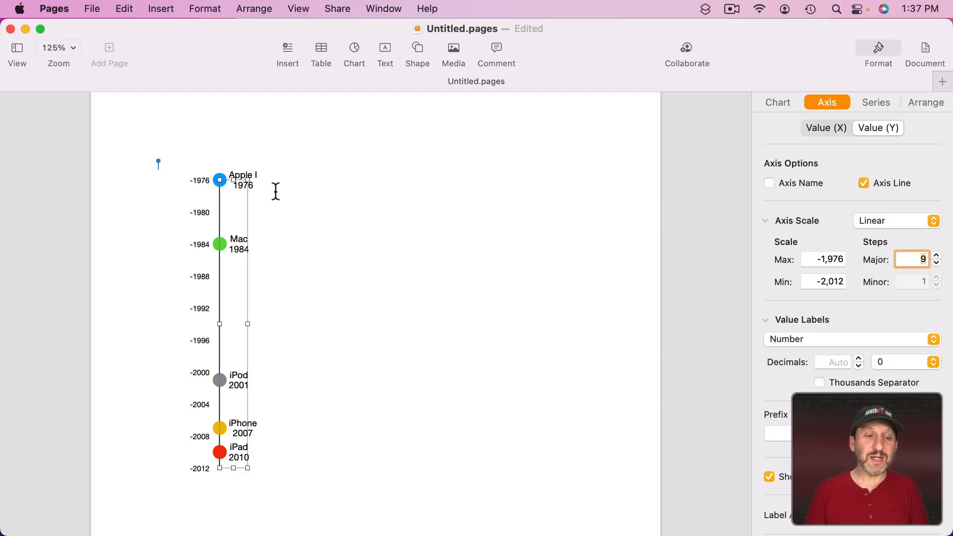
pyautogui.click(301, 207)
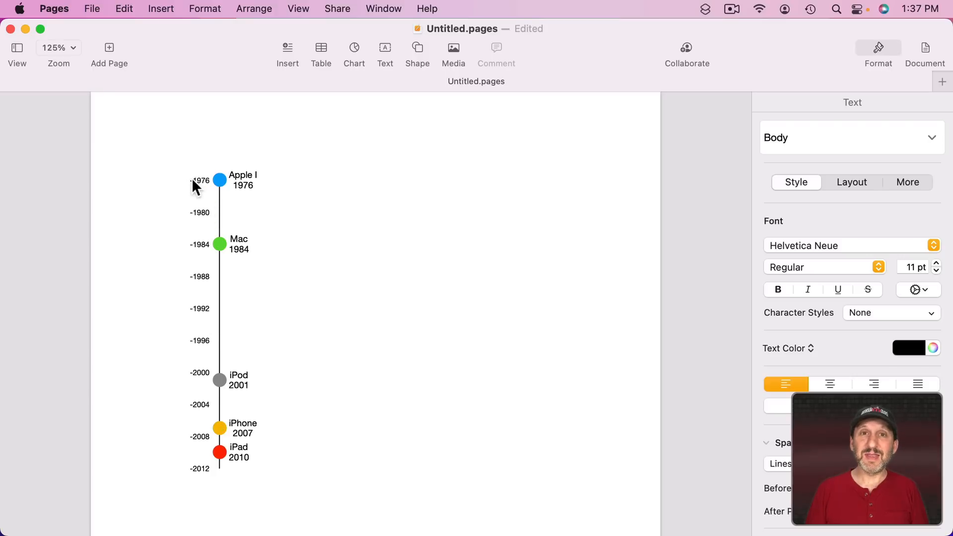
# Set the chart's Y axis value labels to None.
pyautogui.click(238, 236)
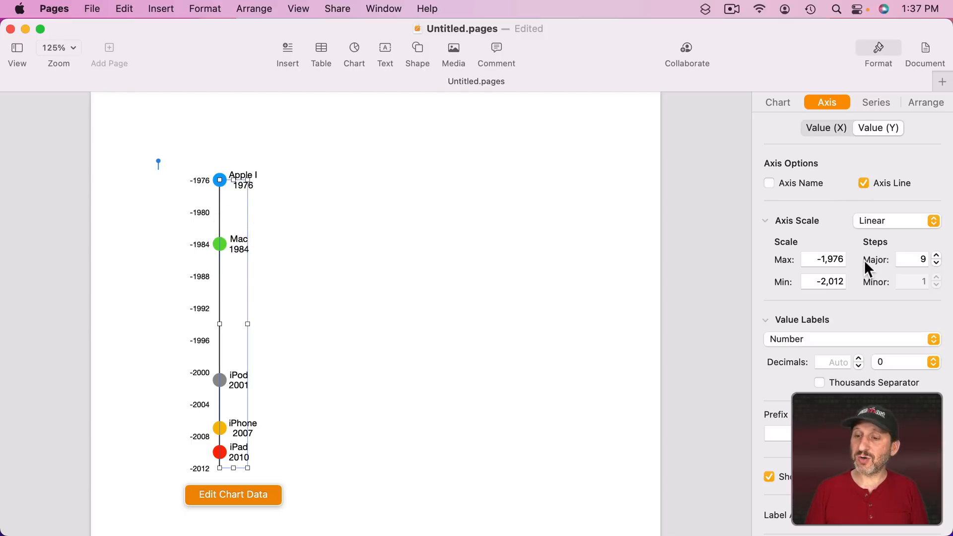
pyautogui.click(824, 338)
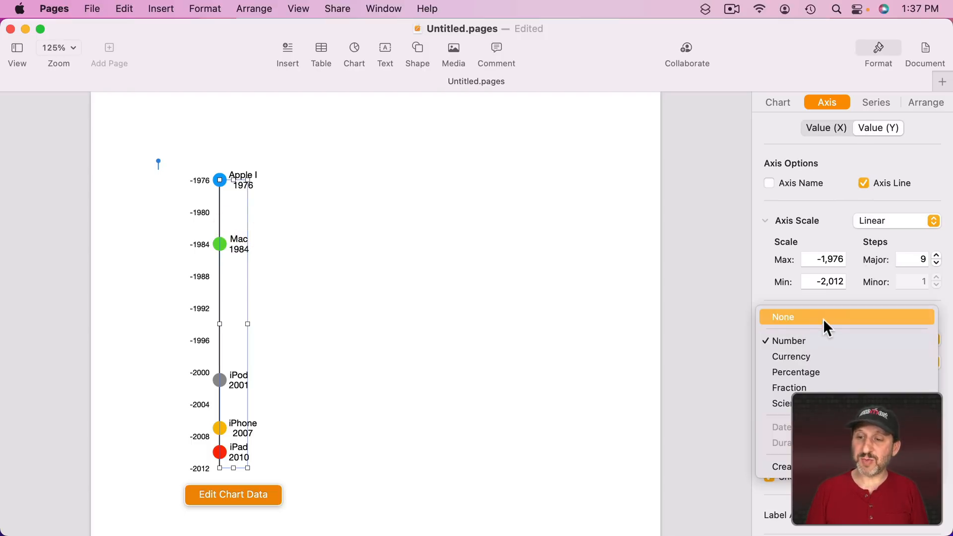
pyautogui.click(824, 319)
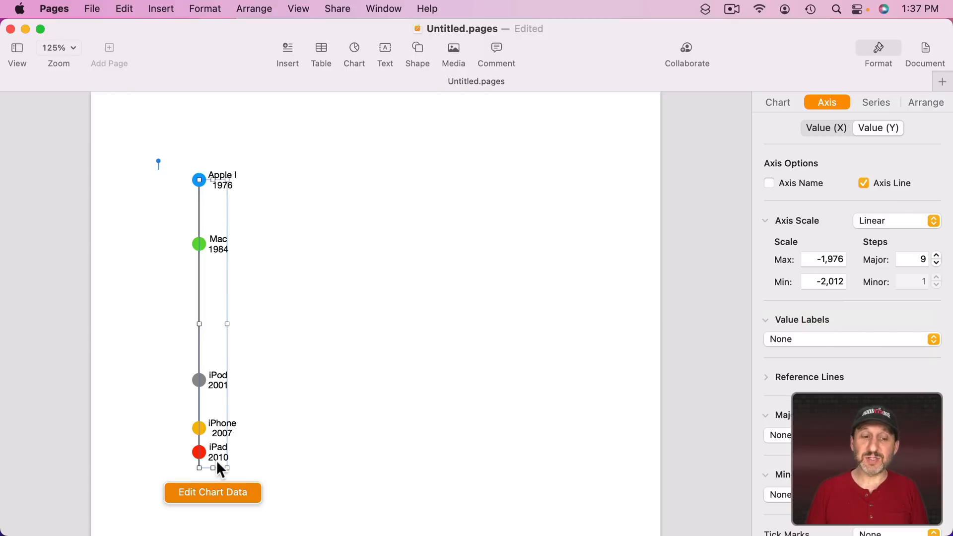
# Rename the series in the chart data to 1976: Apple I, 1984: Mac, 2001: iPod, 2007: iPhone and 2010: iPad, and close the data.
pyautogui.click(213, 491)
pyautogui.click(467, 144)
pyautogui.click(467, 159)
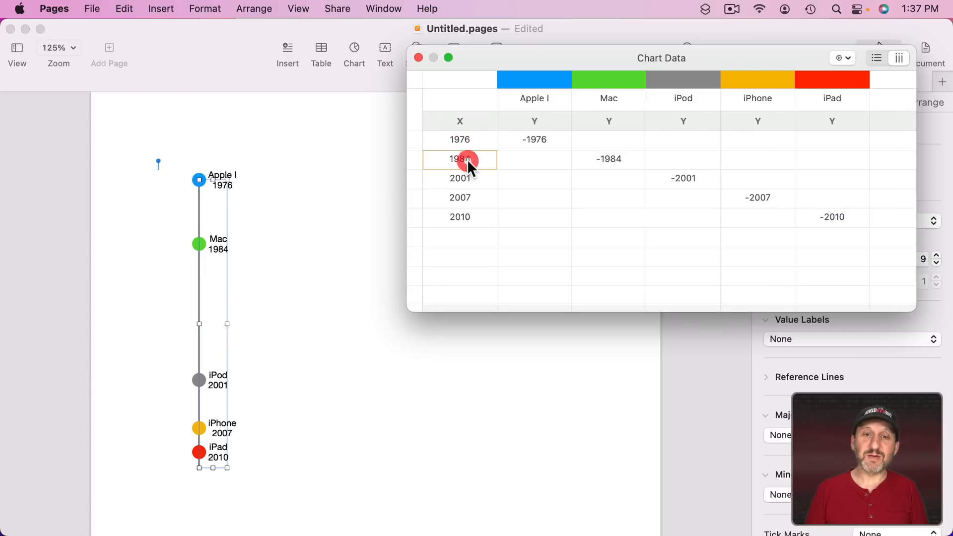
pyautogui.click(465, 176)
pyautogui.click(535, 99)
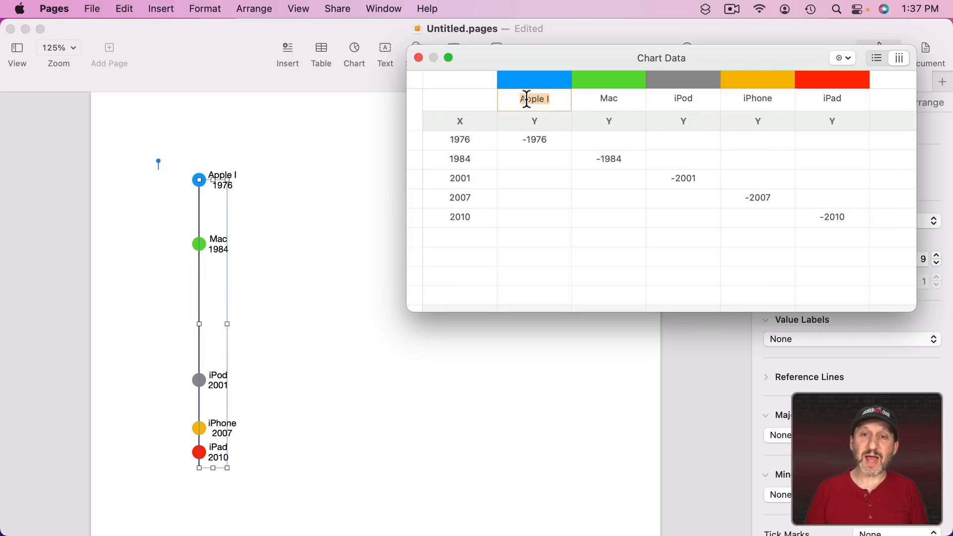
pyautogui.click(519, 99)
pyautogui.write('1976:')
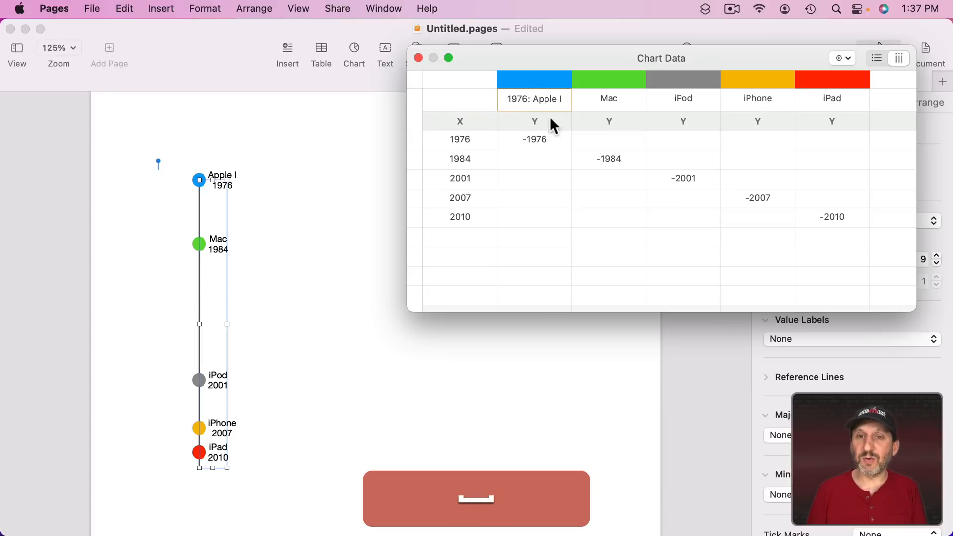
pyautogui.click(603, 95)
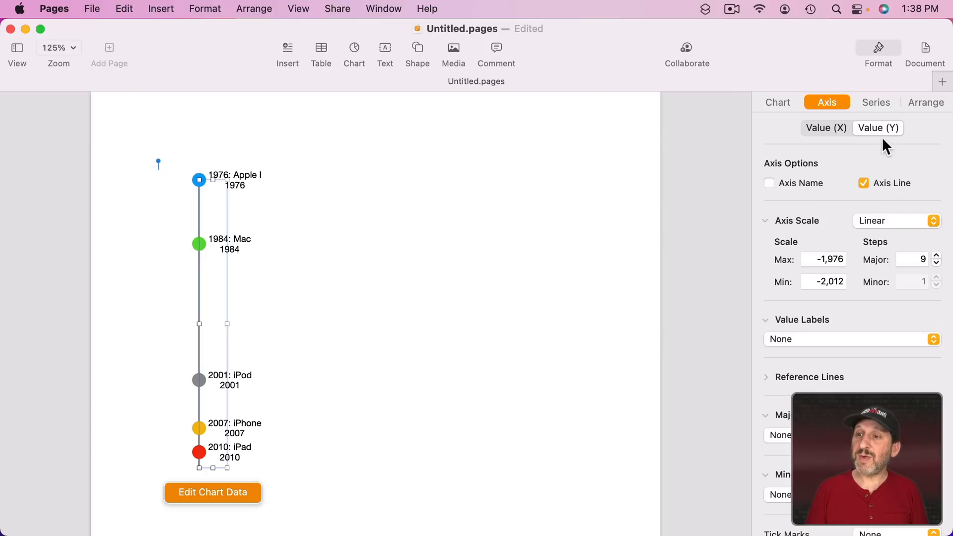
# Turn off the values in the series labels so only the series names show, and deselect the chart.
pyautogui.click(871, 102)
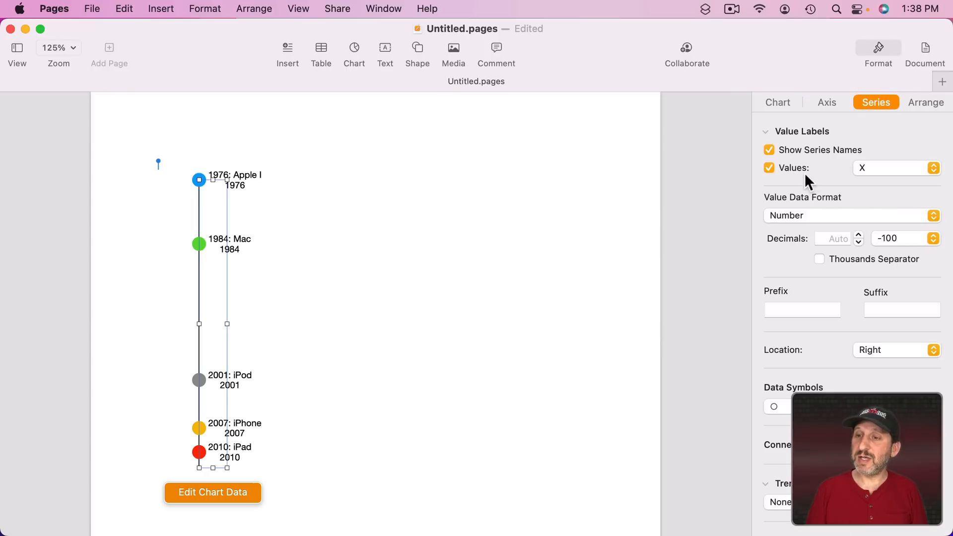
pyautogui.click(788, 167)
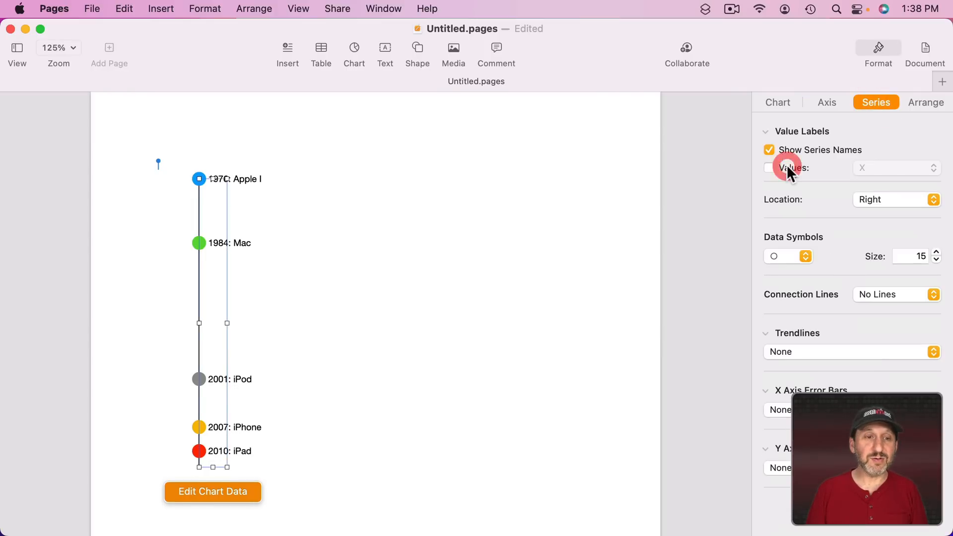
pyautogui.click(371, 255)
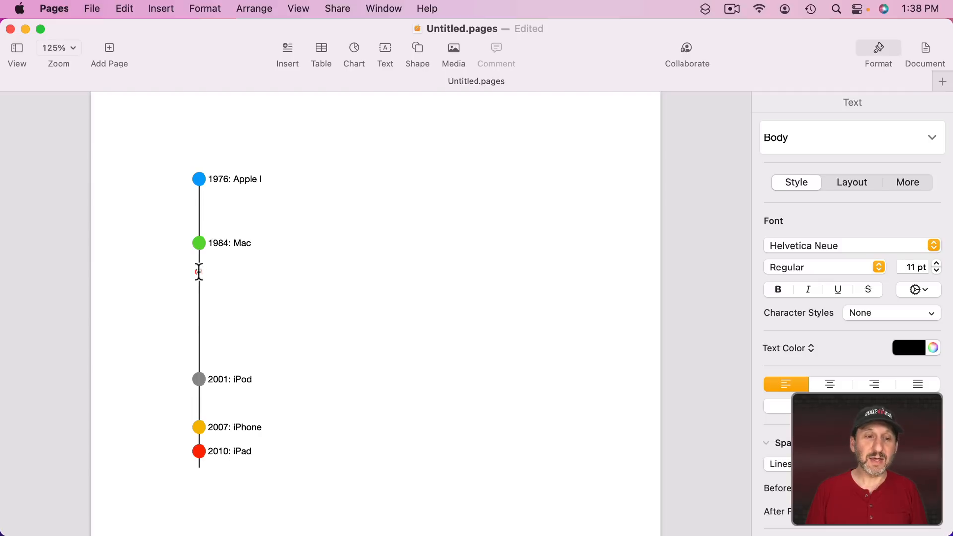
# Set the location of all the chart's series labels to Left.
pyautogui.click(248, 180)
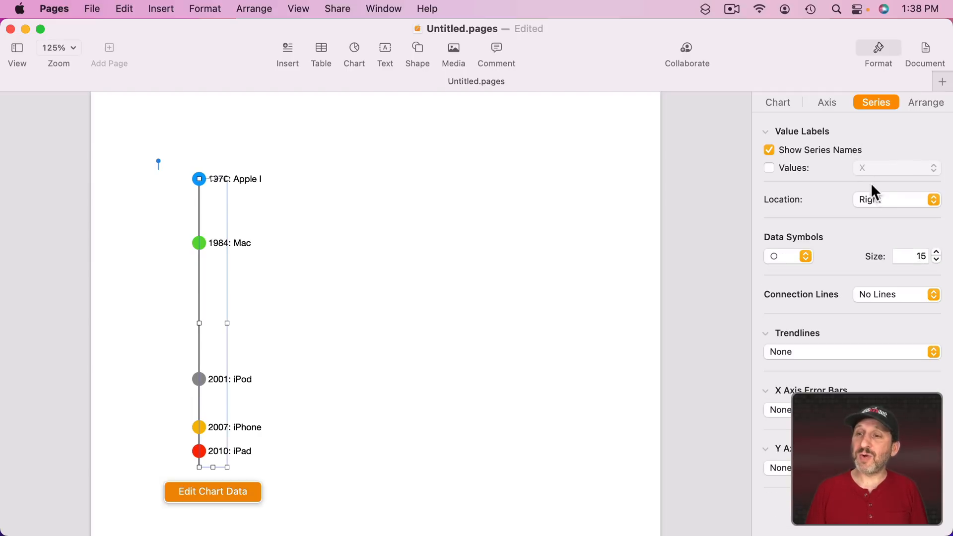
pyautogui.click(882, 200)
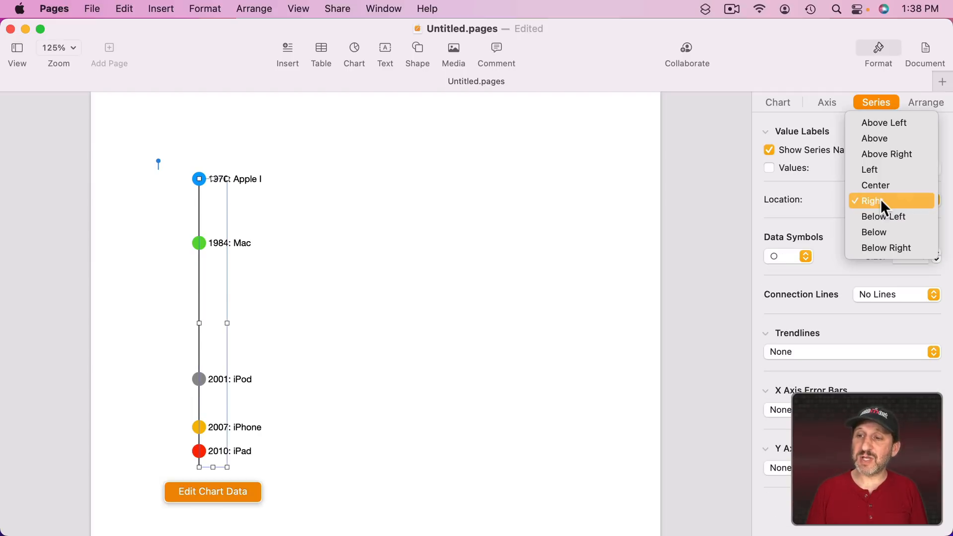
pyautogui.click(878, 168)
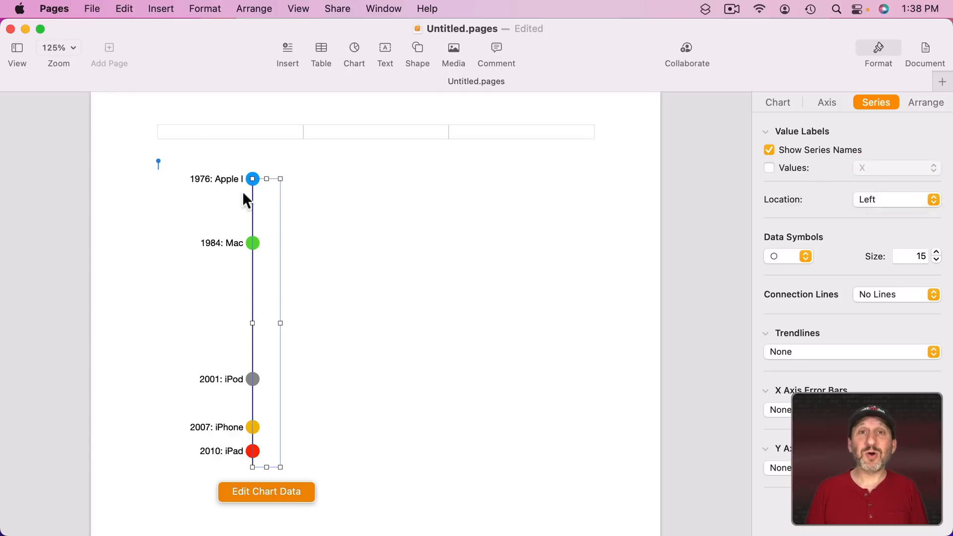
# Set the label location of the Mac point alone to Right.
pyautogui.click(251, 245)
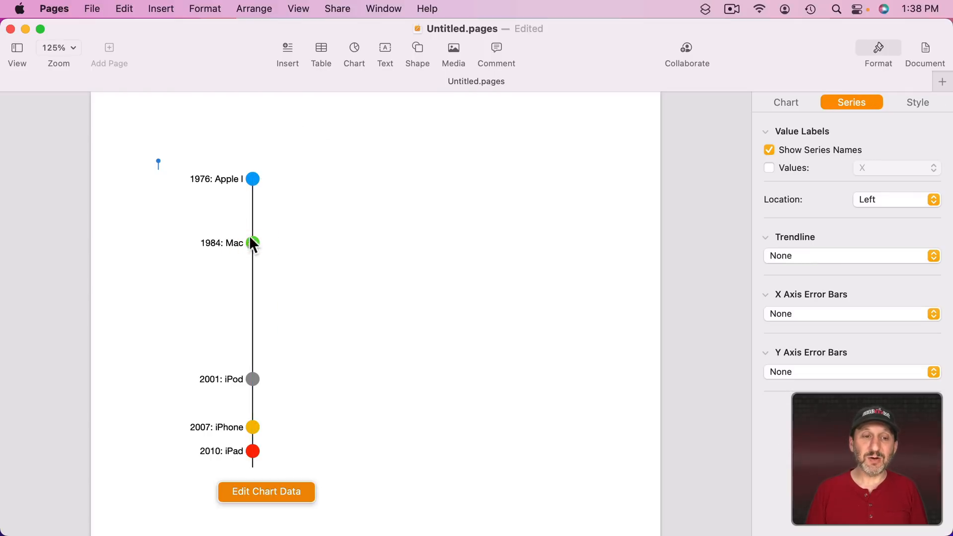
pyautogui.click(867, 201)
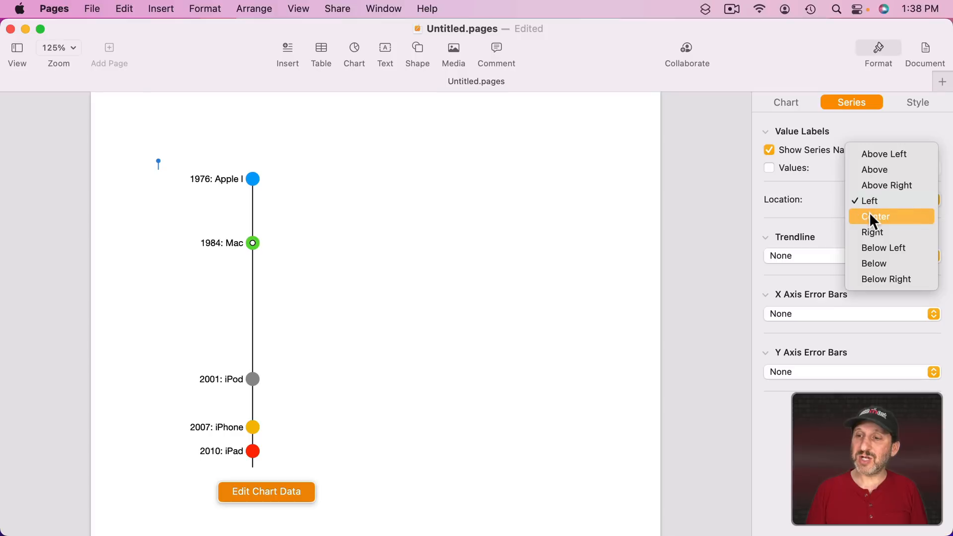
pyautogui.click(874, 231)
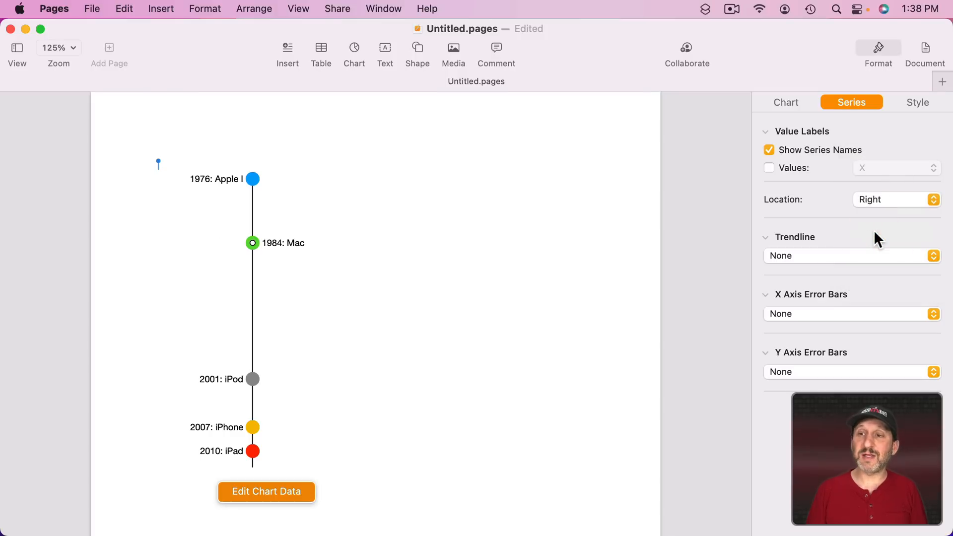
# Change the Mac point's data symbol to a square.
pyautogui.click(920, 102)
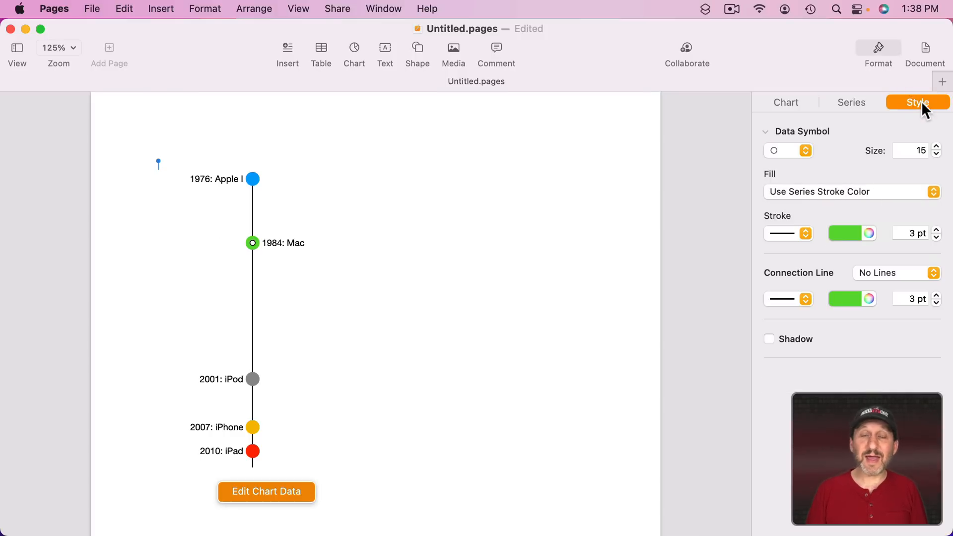
pyautogui.click(796, 147)
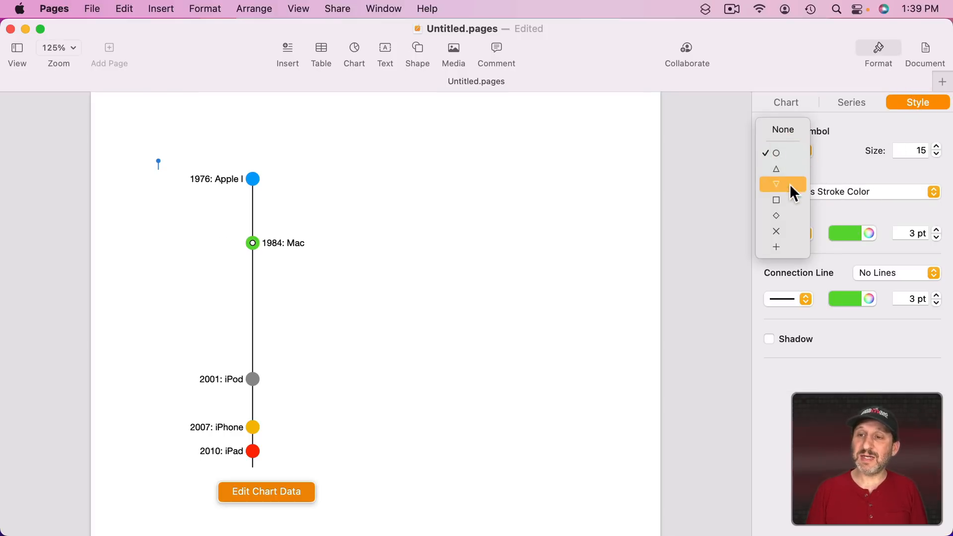
pyautogui.click(790, 199)
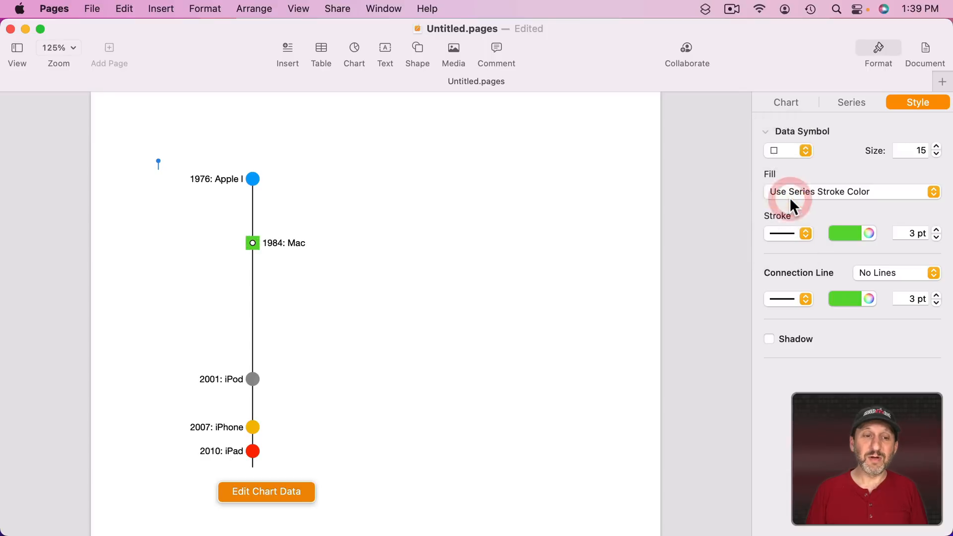
# Colour the Mac point's stroke and connection line dark orange, and enlarge its data symbol slightly.
pyautogui.click(856, 233)
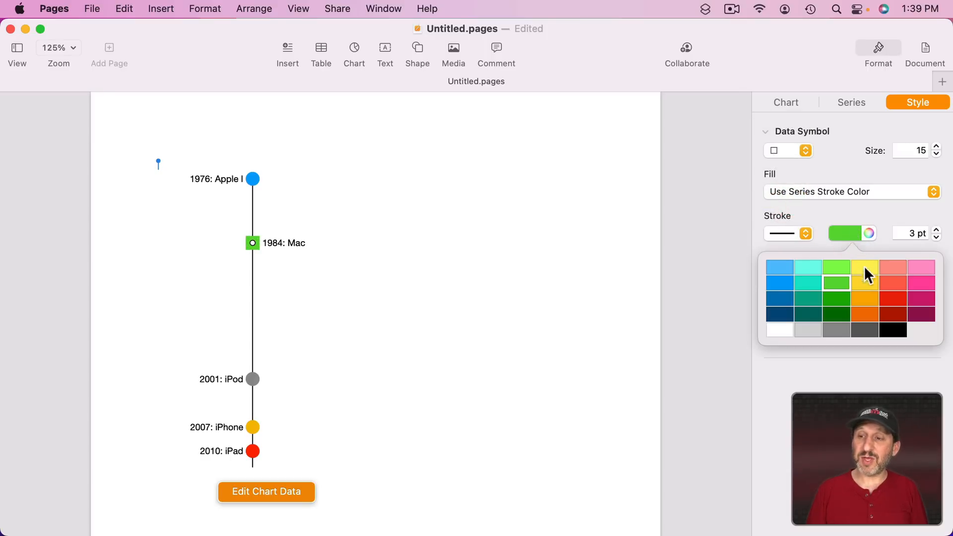
pyautogui.click(868, 314)
pyautogui.click(850, 298)
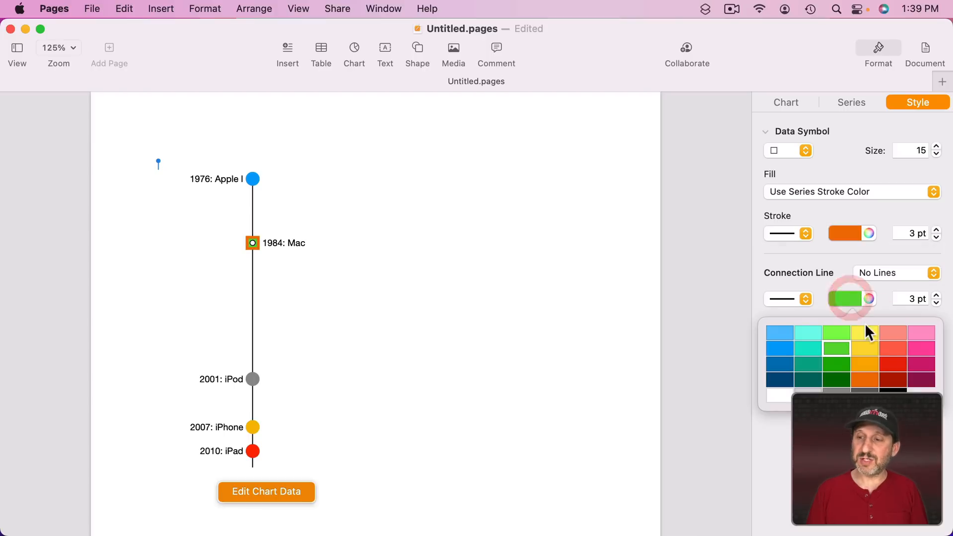
pyautogui.click(859, 376)
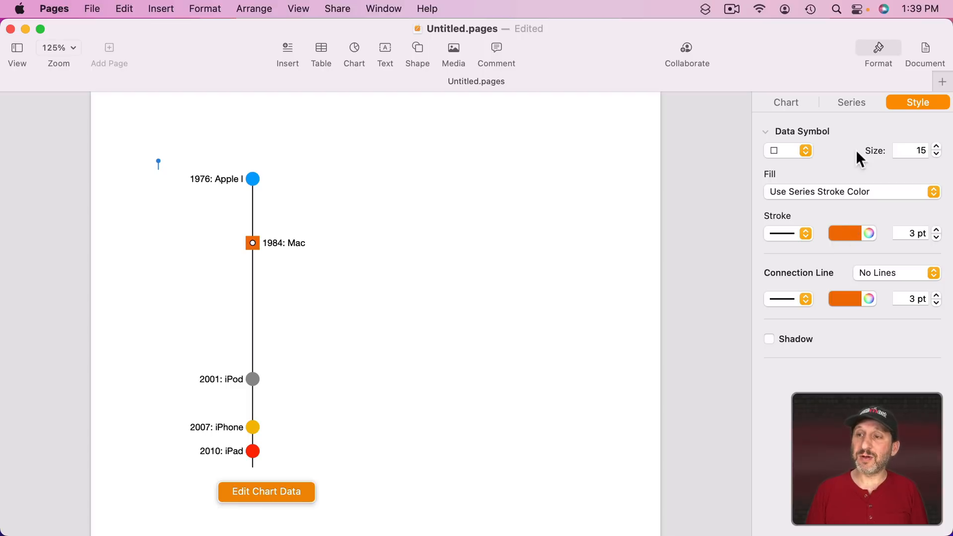
pyautogui.click(936, 147)
pyautogui.click(428, 226)
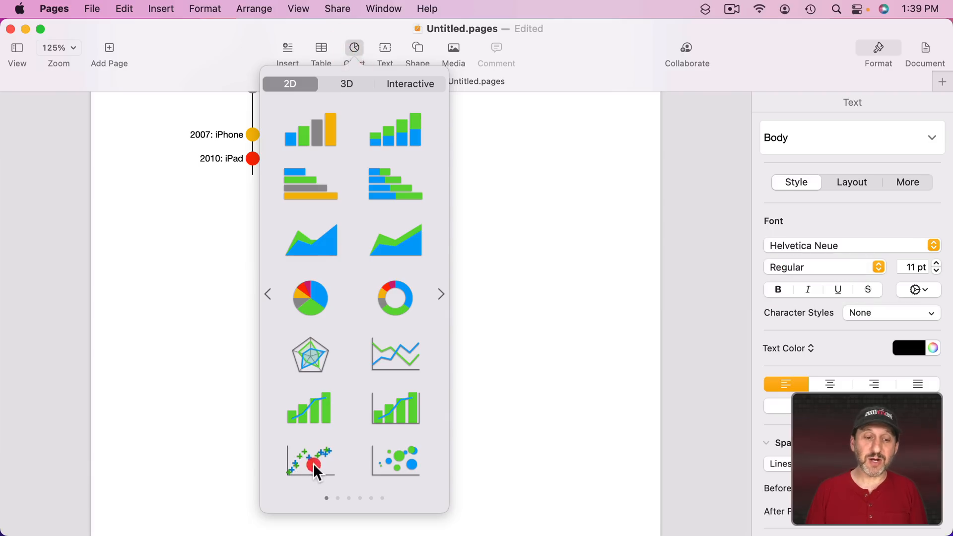
# Insert a second 2D scatter chart below the vertical timeline and plot its data rows as series.
pyautogui.click(314, 463)
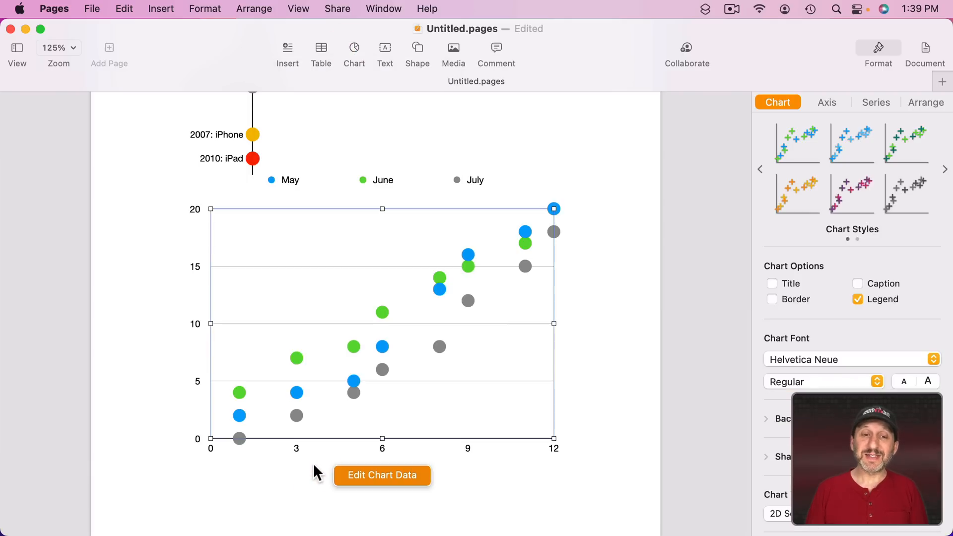
pyautogui.click(379, 472)
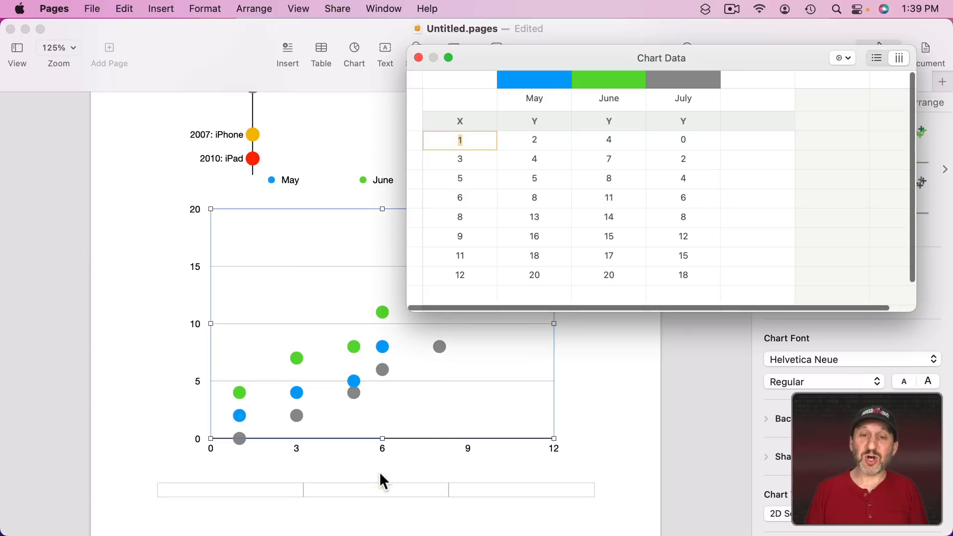
pyautogui.moveTo(794, 63); pyautogui.dragTo(506, 43)
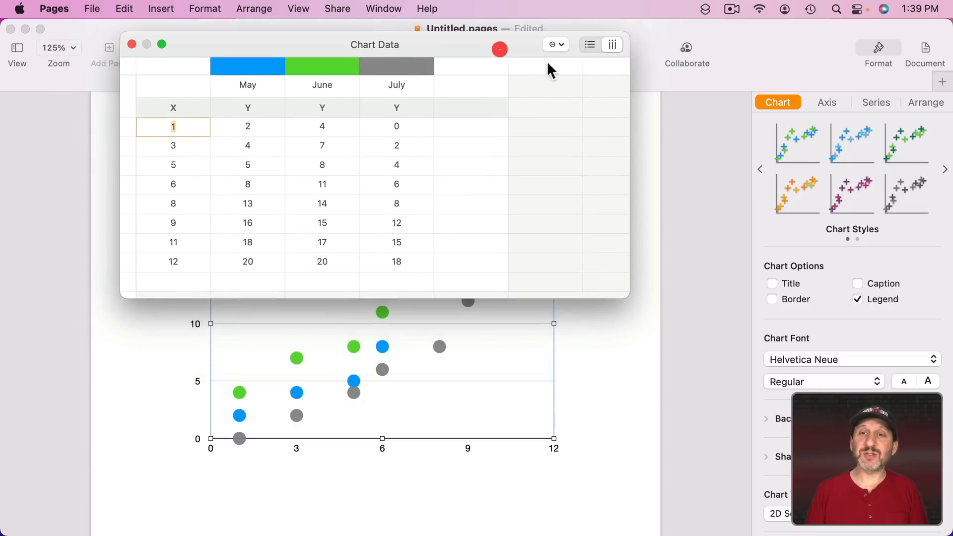
pyautogui.click(590, 45)
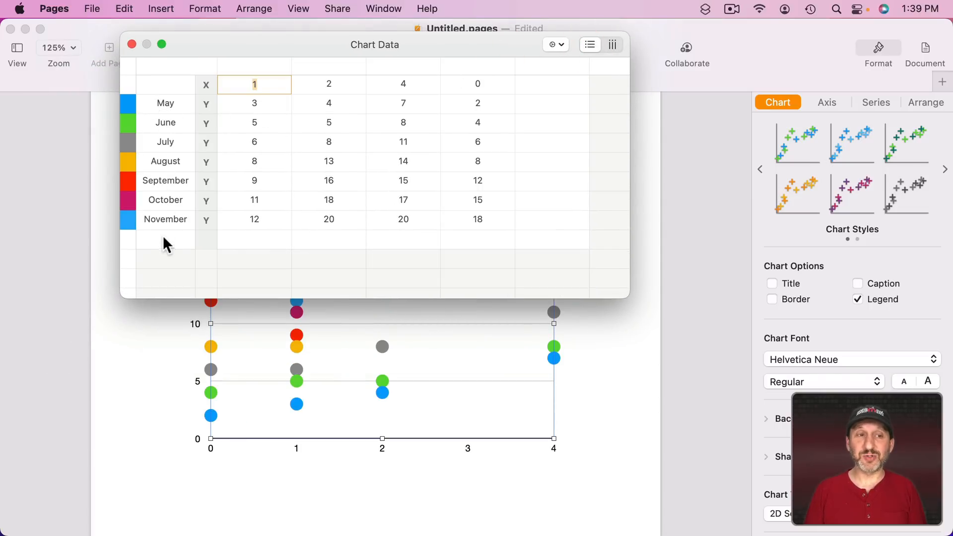
# Rename the first five series Apple I, Mac, iPod, iPhone and iPad, and delete the October and November rows.
pyautogui.click(163, 103)
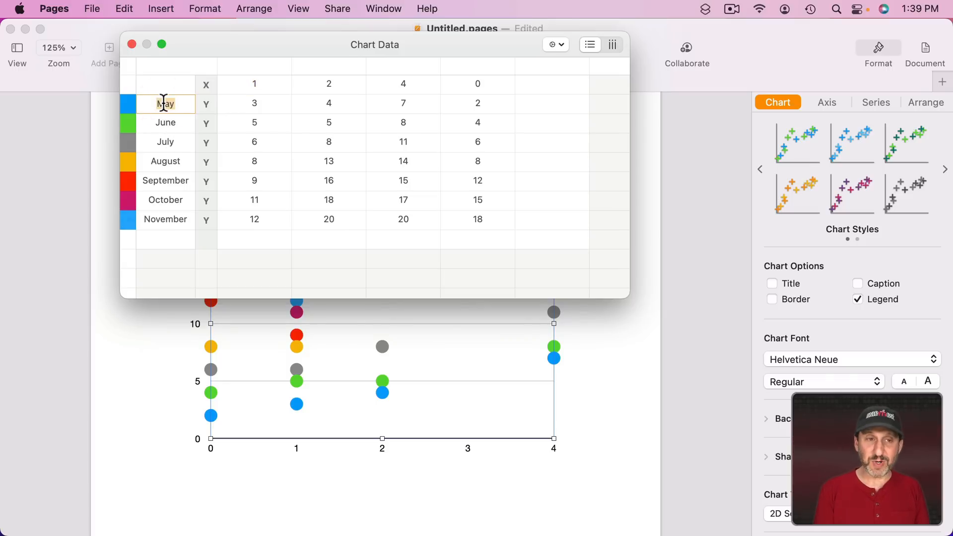
pyautogui.write('Apple I')
pyautogui.click(142, 201)
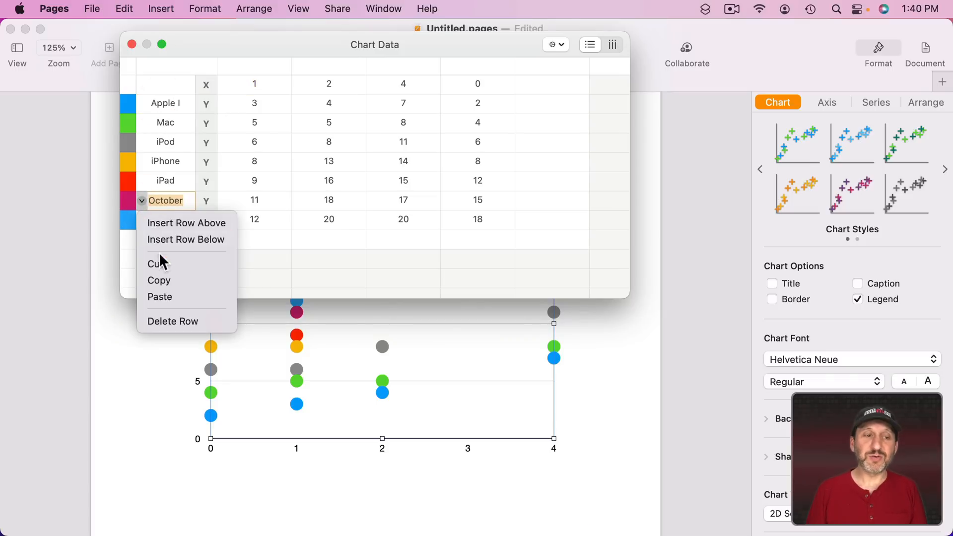
pyautogui.click(169, 322)
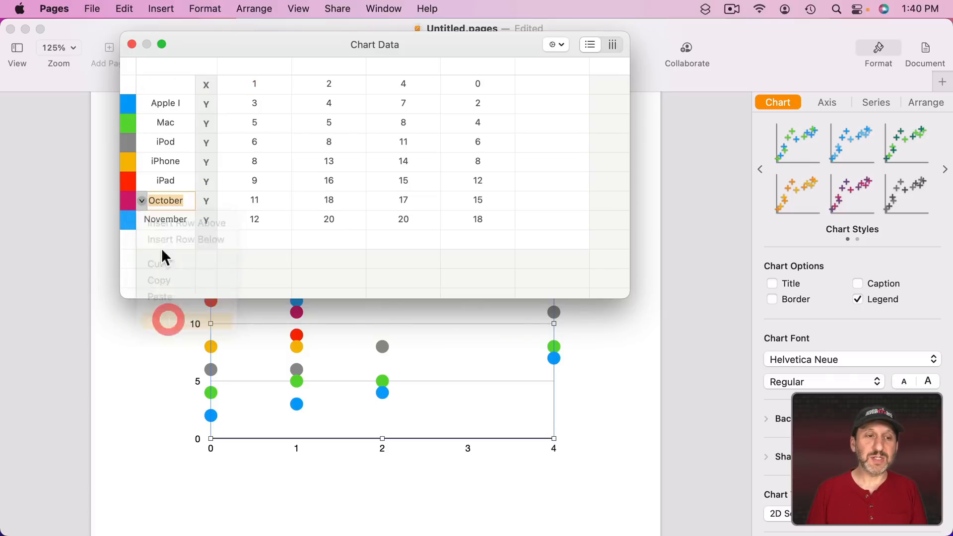
pyautogui.click(142, 200)
pyautogui.click(178, 320)
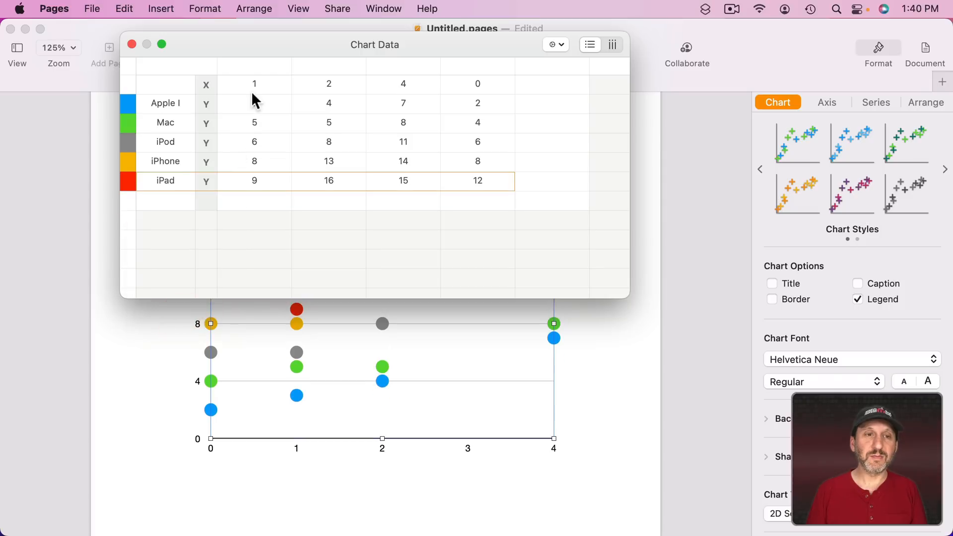
# Clear all sample numbers from the chart data and enter 1976, 1984, 2001, 2007 and 2010 as the X values.
pyautogui.moveTo(254, 84); pyautogui.dragTo(490, 182)
pyautogui.hotkey('shift', 'BackSpace')
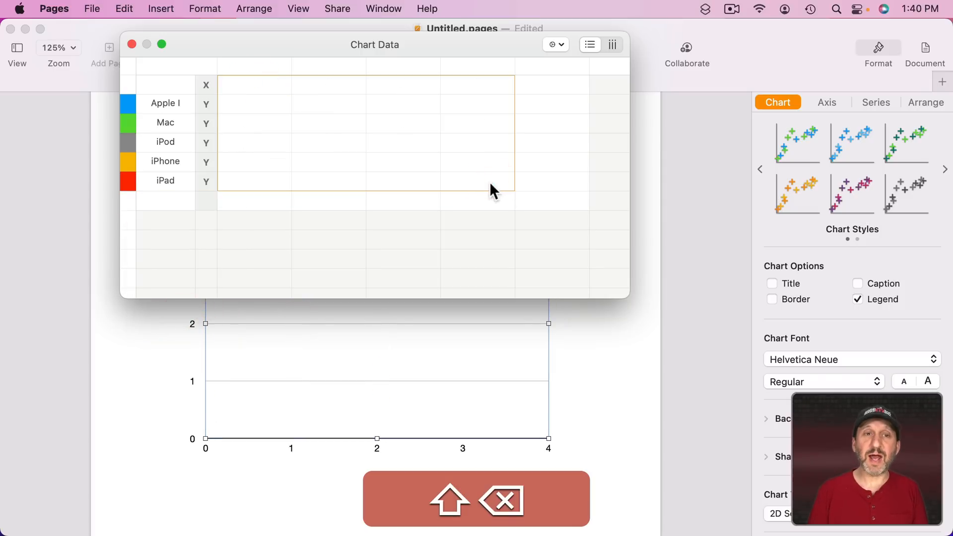
pyautogui.click(252, 85)
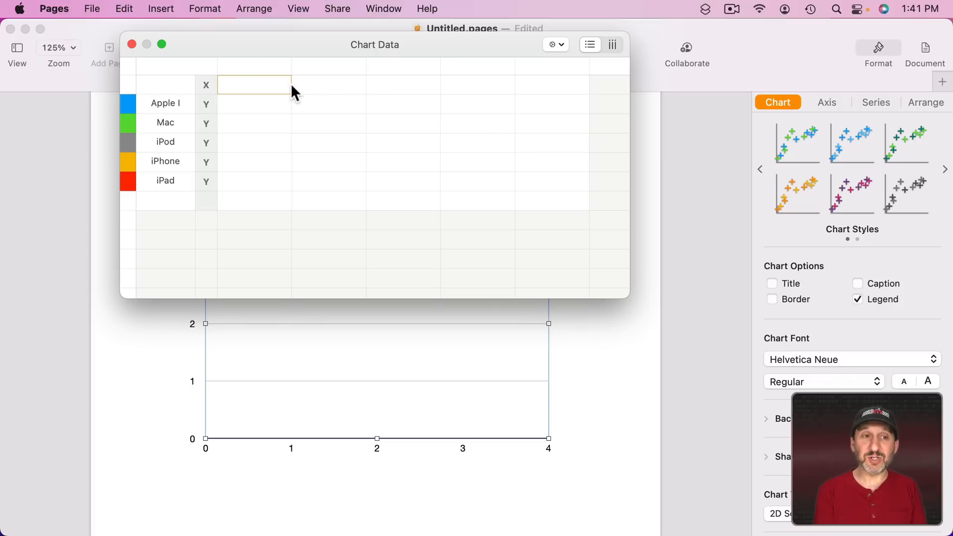
pyautogui.write('1976')
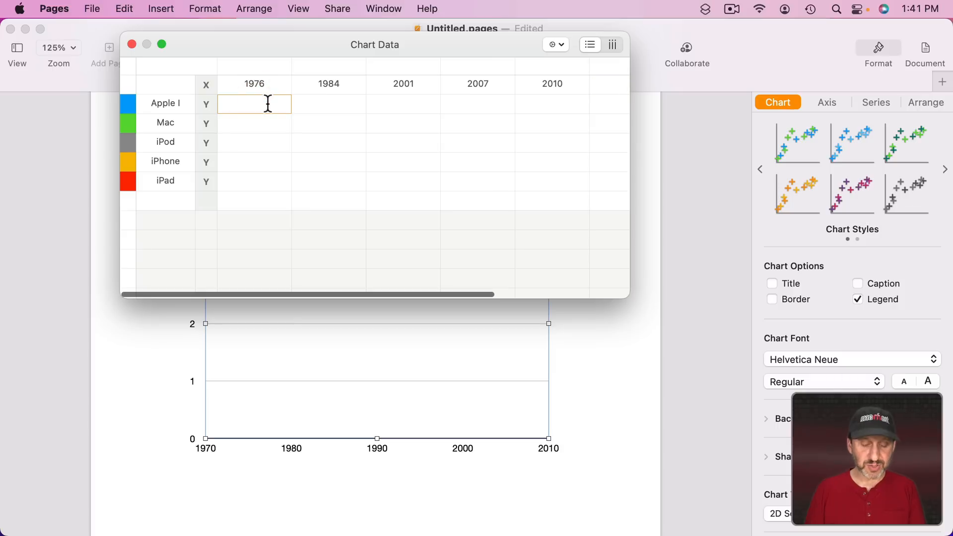
# Enter a Y value of 0 for each product under its own year, from Apple I in 1976 to iPad in 2010, and close the data.
pyautogui.write('0')
pyautogui.click(315, 128)
pyautogui.write('0')
pyautogui.click(401, 143)
pyautogui.write('0')
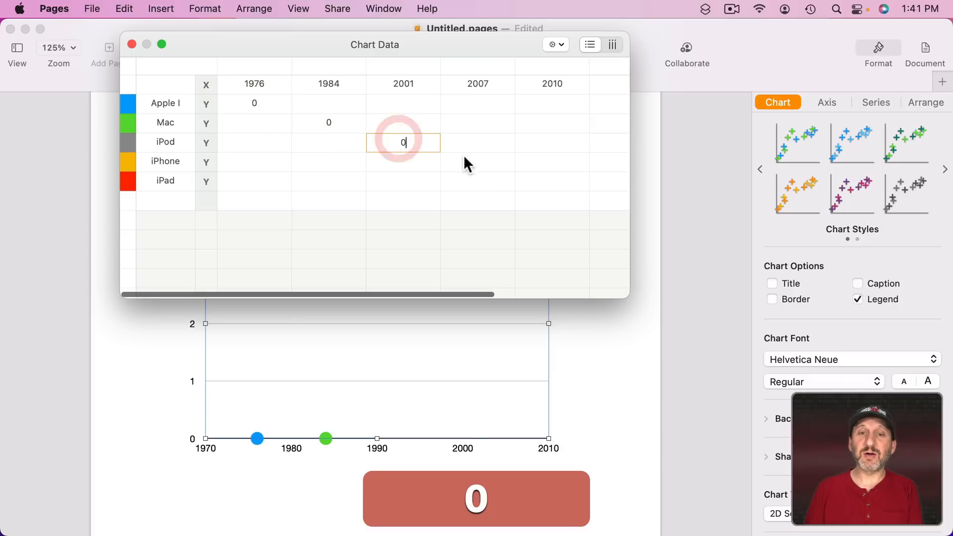
pyautogui.click(466, 158)
pyautogui.write('0')
pyautogui.click(548, 182)
pyautogui.write('0')
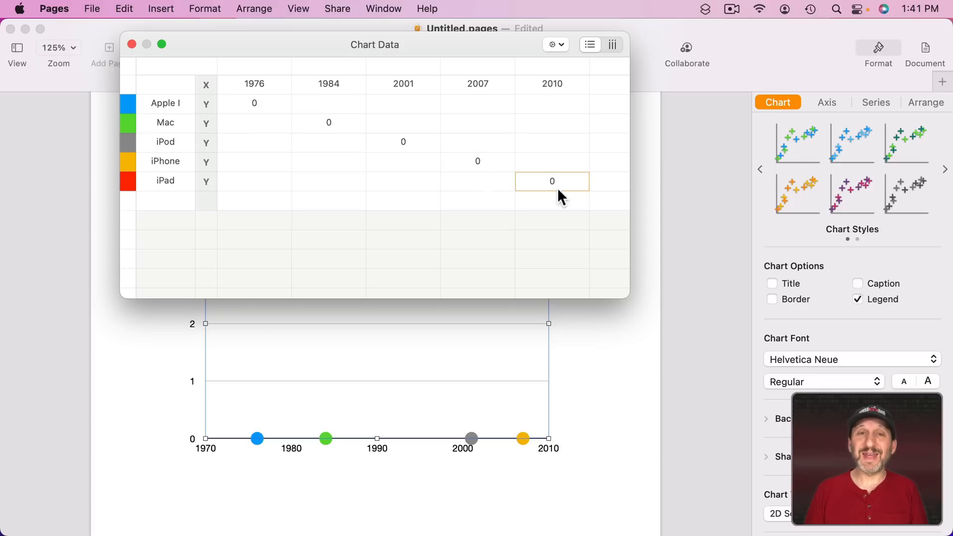
pyautogui.click(487, 160)
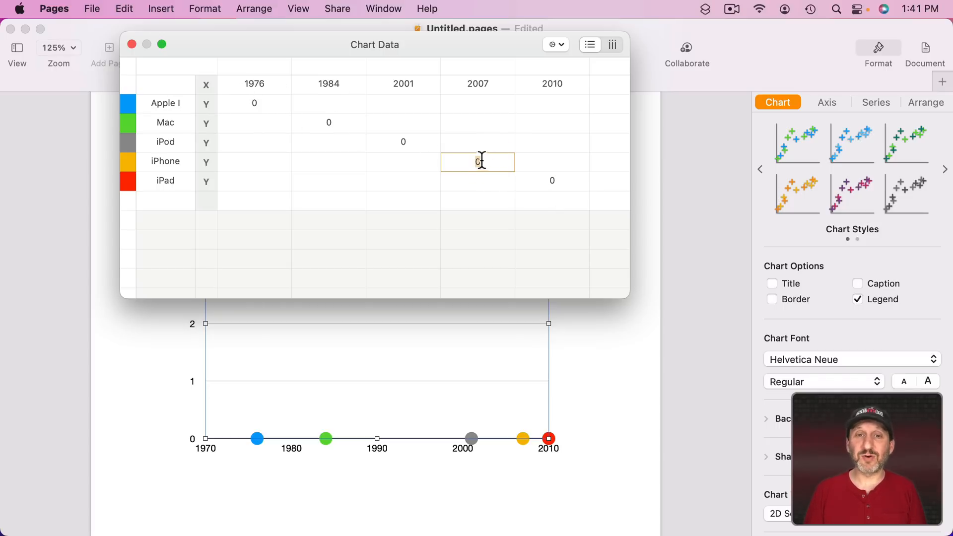
pyautogui.click(236, 98)
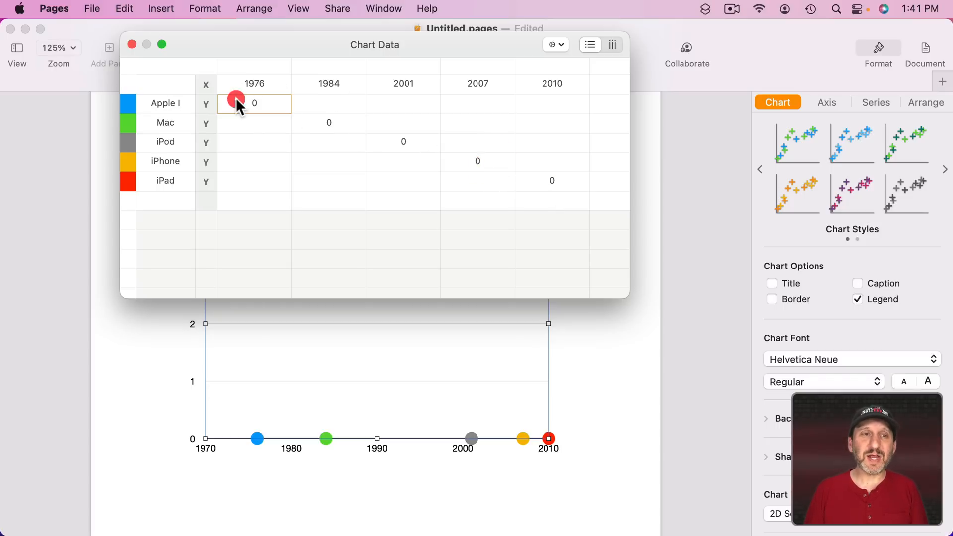
pyautogui.click(132, 44)
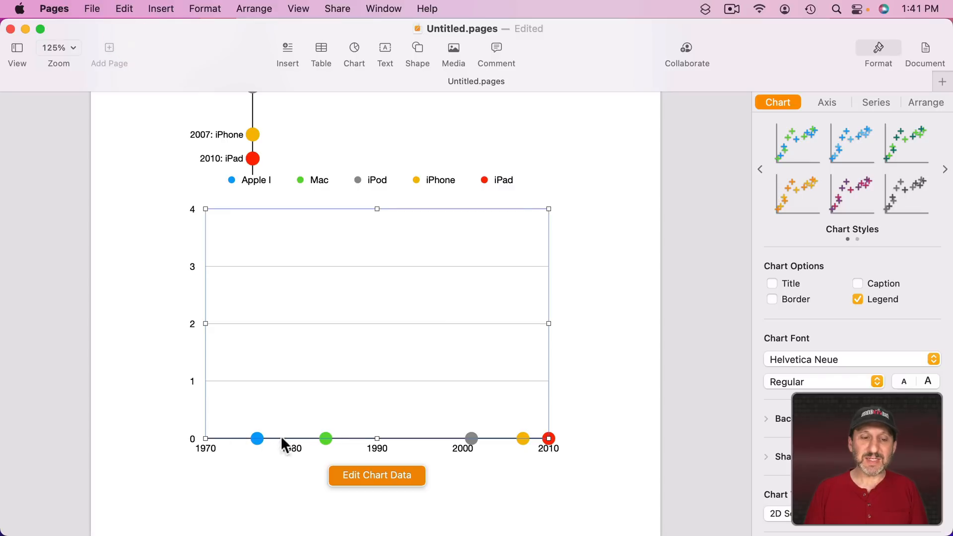
# Scale the new chart's Y axis from 0 to 1 and set its value labels to None.
pyautogui.click(824, 103)
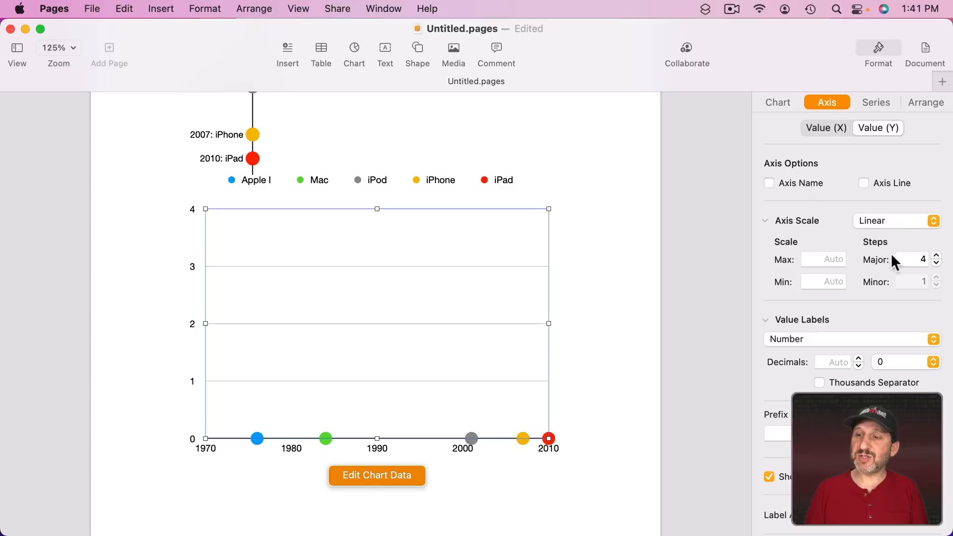
pyautogui.click(833, 283)
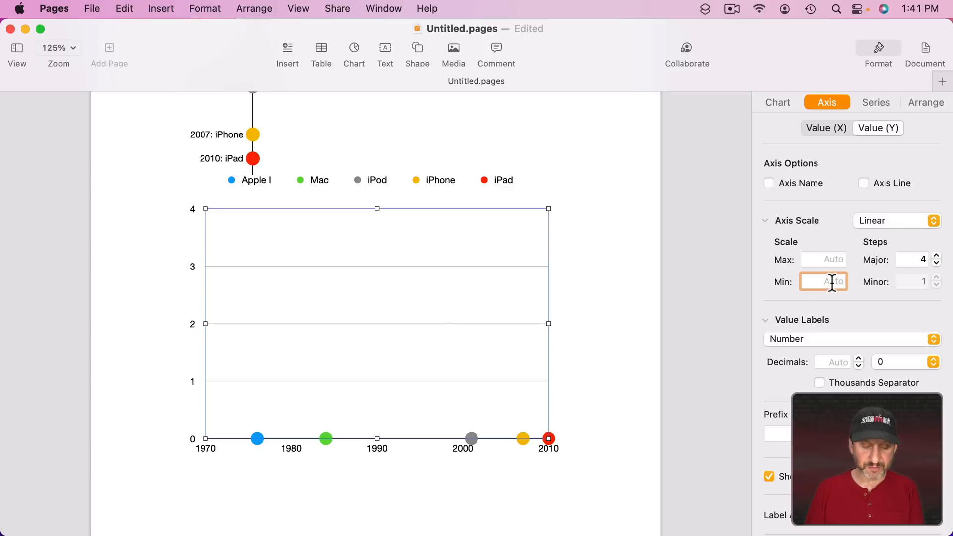
pyautogui.write('0')
pyautogui.click(836, 258)
pyautogui.write('1')
pyautogui.press('Tab')
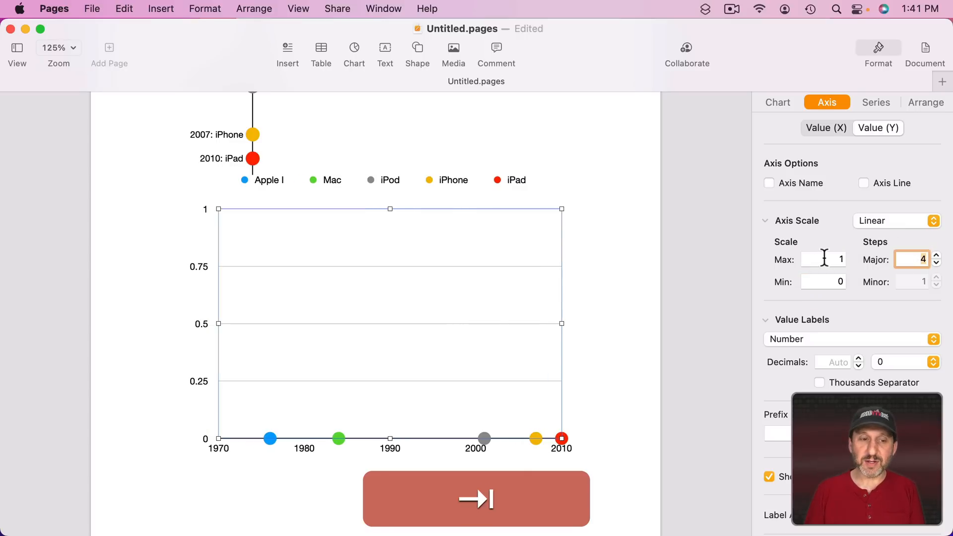
pyautogui.click(827, 342)
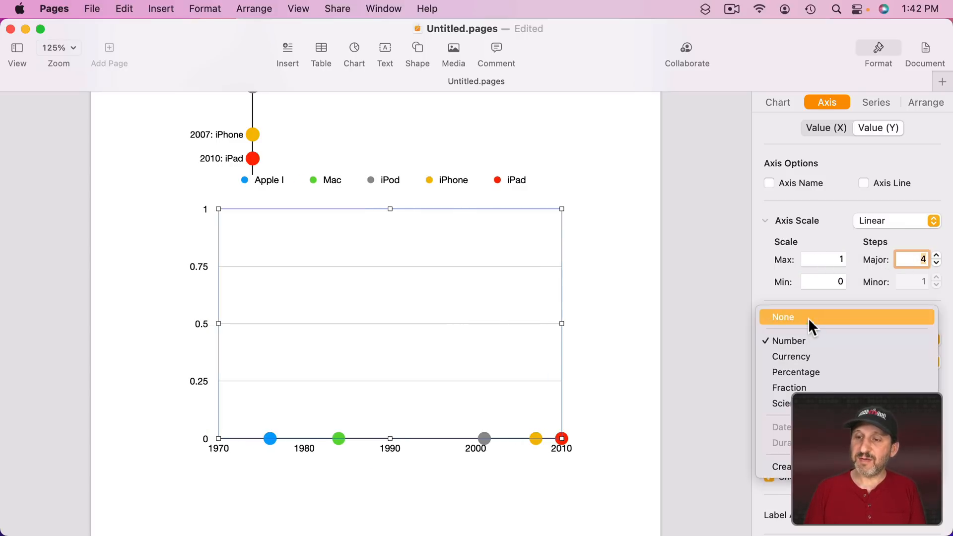
pyautogui.click(809, 319)
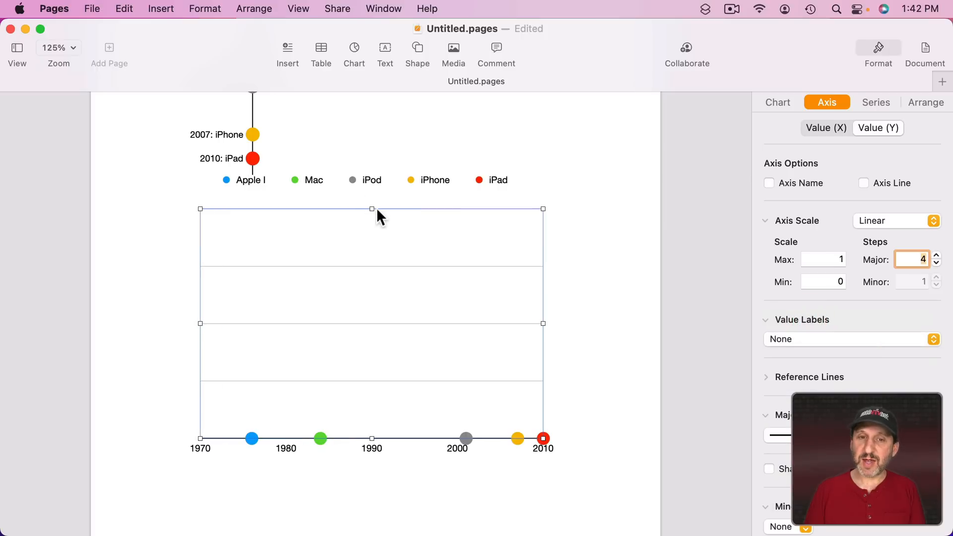
# Flatten the chart to a low strip above the year axis and set the Y axis major gridlines to None.
pyautogui.moveTo(374, 209); pyautogui.dragTo(372, 408)
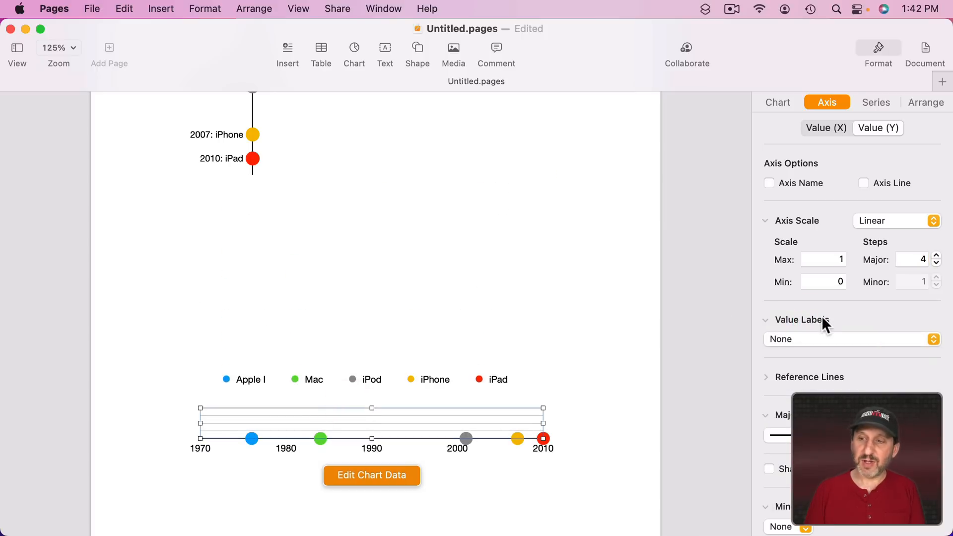
pyautogui.scroll(-3, 811, 391)
pyautogui.click(797, 371)
pyautogui.click(794, 359)
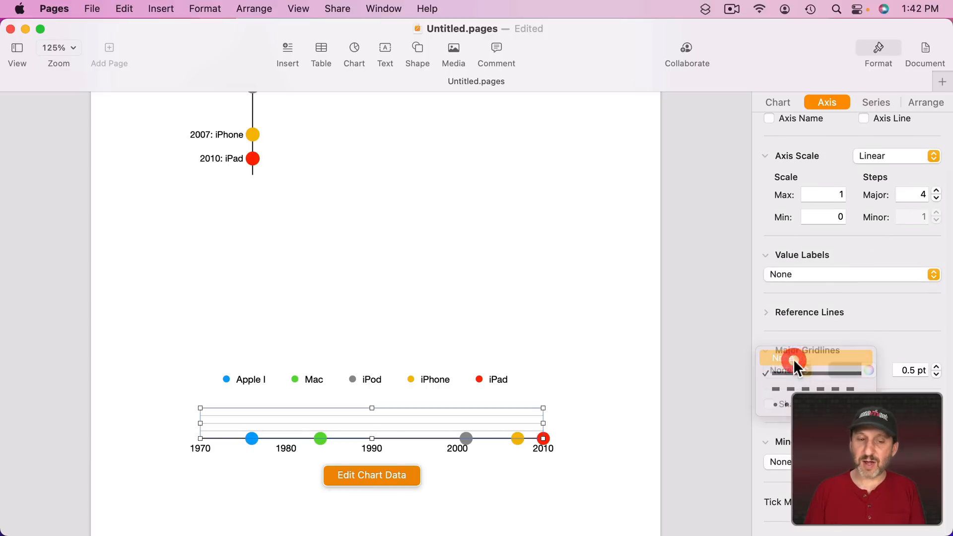
# Turn off the chart's legend and move the chart up to just below the vertical timeline.
pyautogui.click(778, 103)
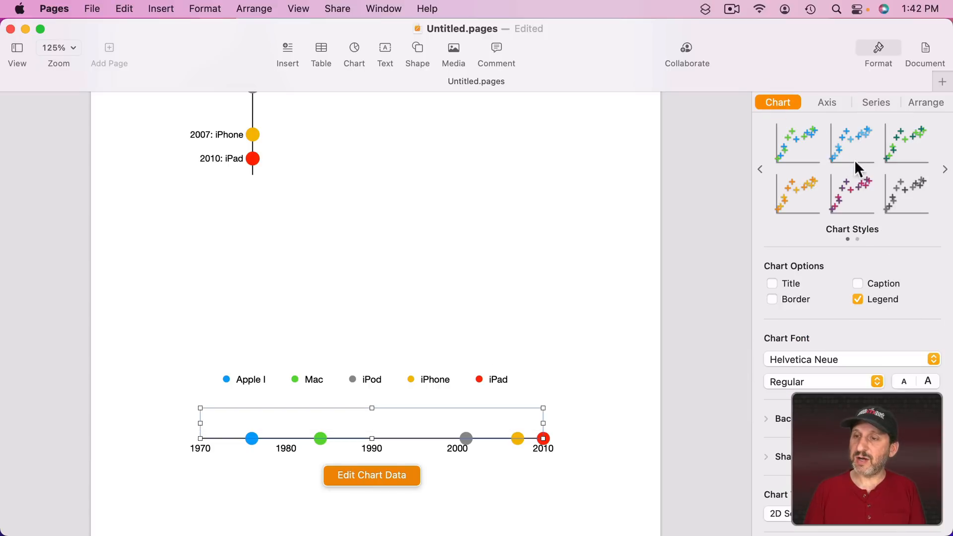
pyautogui.click(858, 299)
pyautogui.moveTo(349, 396); pyautogui.dragTo(338, 223)
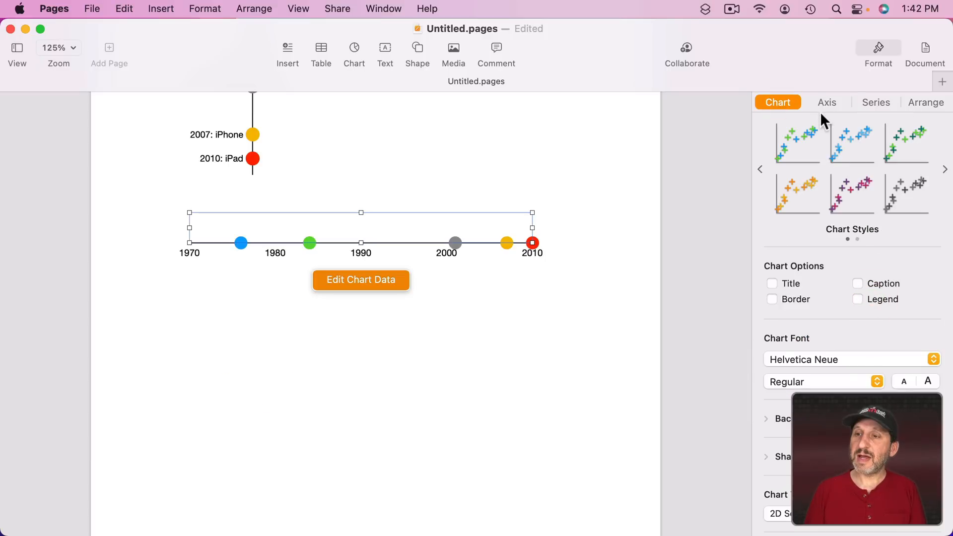
# Set the horizontal timeline's X axis scale to run from a minimum of 1976 to a maximum of 2010.
pyautogui.click(827, 103)
pyautogui.click(820, 127)
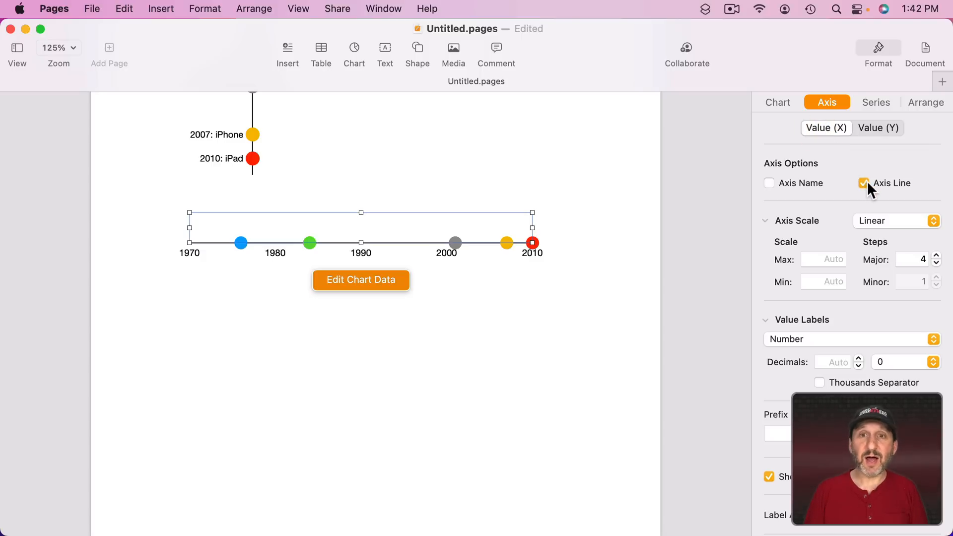
pyautogui.click(829, 282)
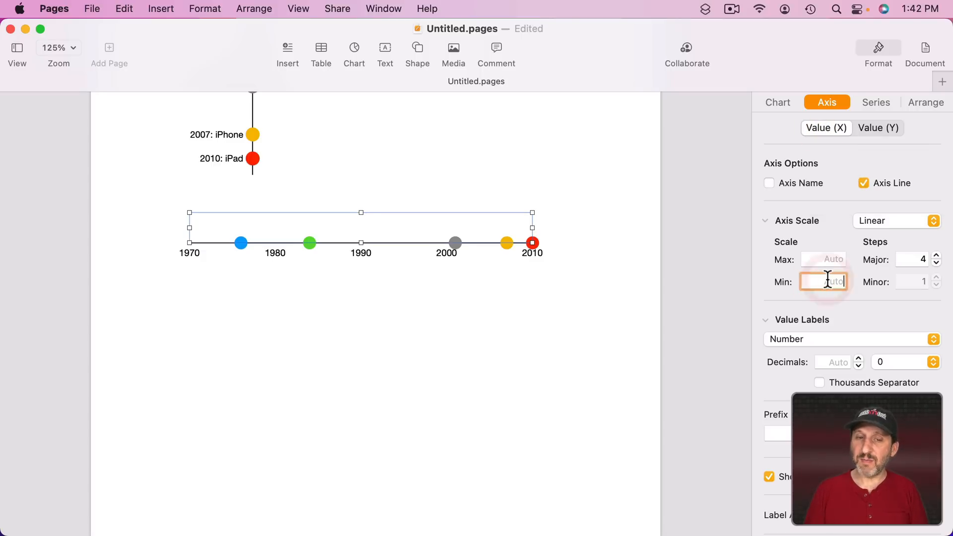
pyautogui.write('1976')
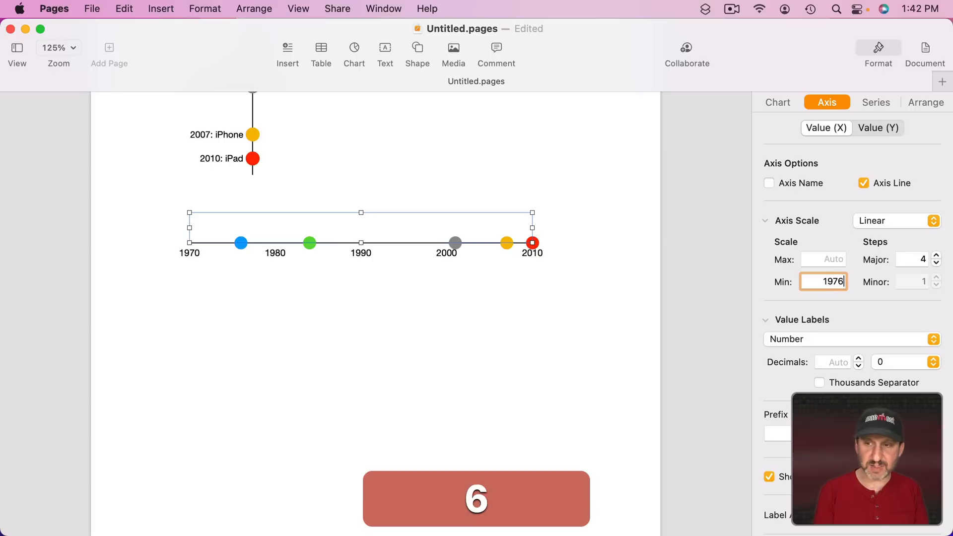
pyautogui.click(826, 259)
pyautogui.write('2,0')
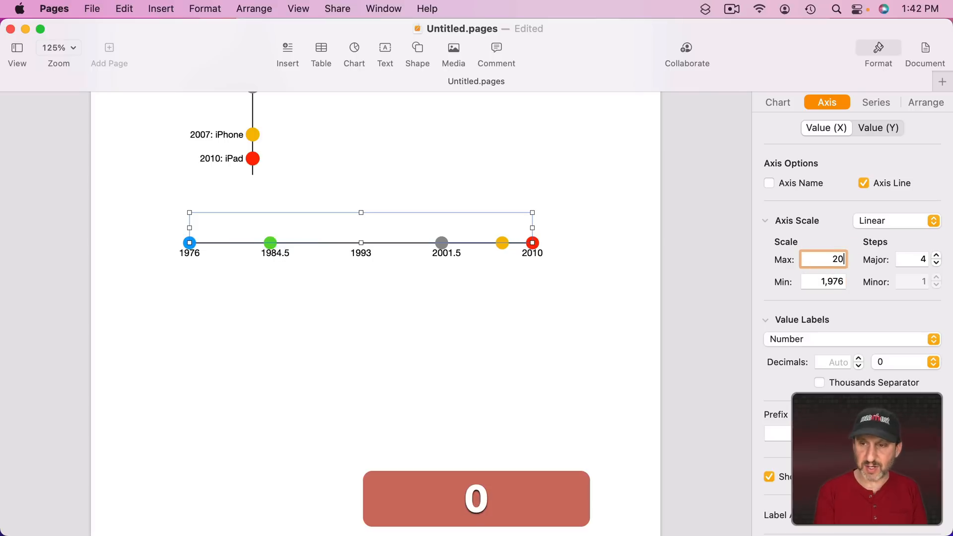
pyautogui.write('10')
pyautogui.press('Tab')
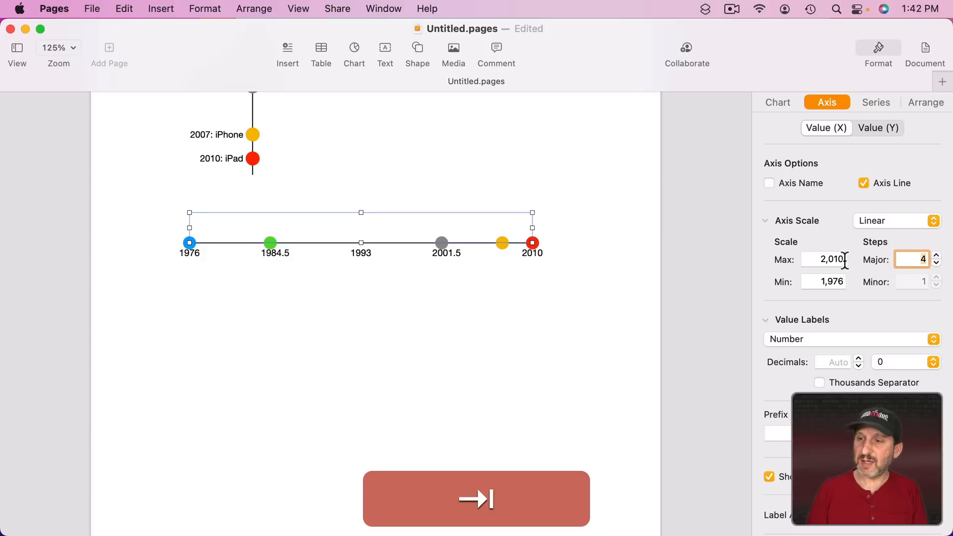
# Increase the X axis major steps to 17.
pyautogui.click(938, 255)
pyautogui.click(937, 255)
pyautogui.click(938, 255)
pyautogui.click(937, 255)
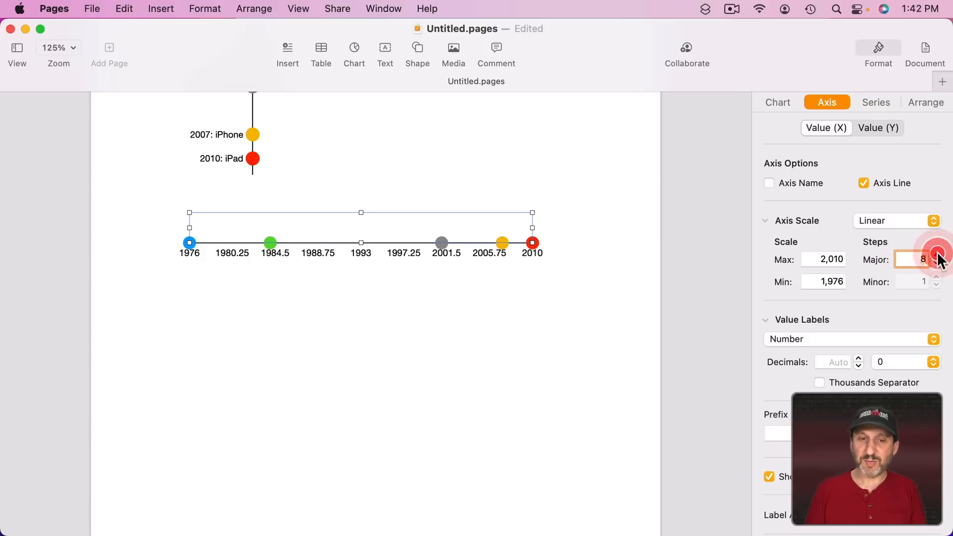
pyautogui.click(937, 255)
pyautogui.click(938, 255)
pyautogui.click(937, 256)
pyautogui.click(937, 255)
pyautogui.click(937, 255)
pyautogui.click(937, 256)
pyautogui.click(937, 255)
pyautogui.click(937, 256)
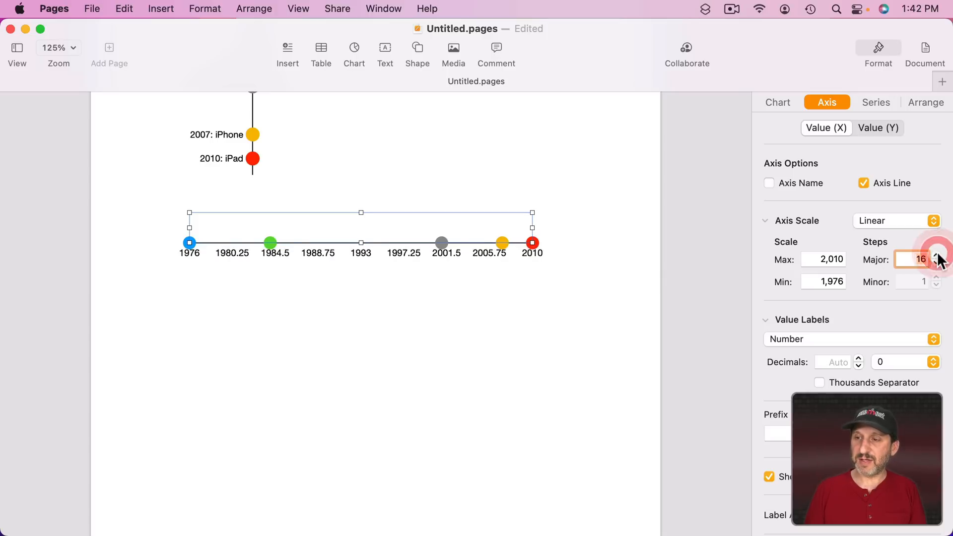
pyautogui.click(938, 255)
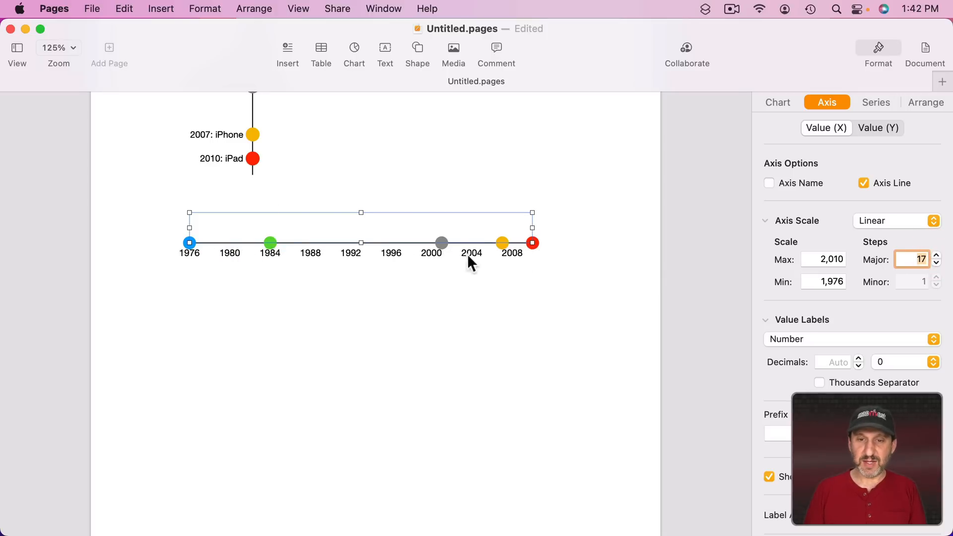
# Show the series names as value labels on the horizontal timeline and place them above the points.
pyautogui.click(873, 104)
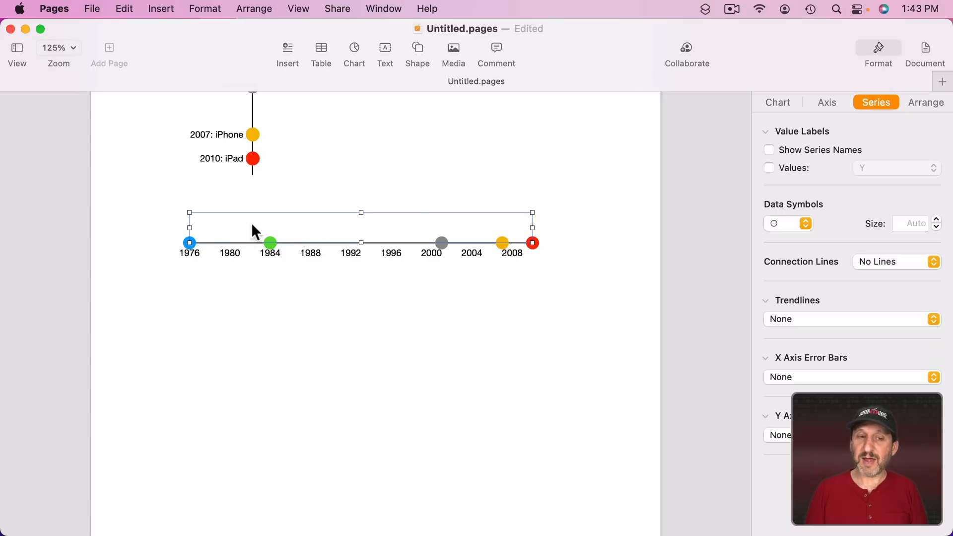
pyautogui.click(791, 150)
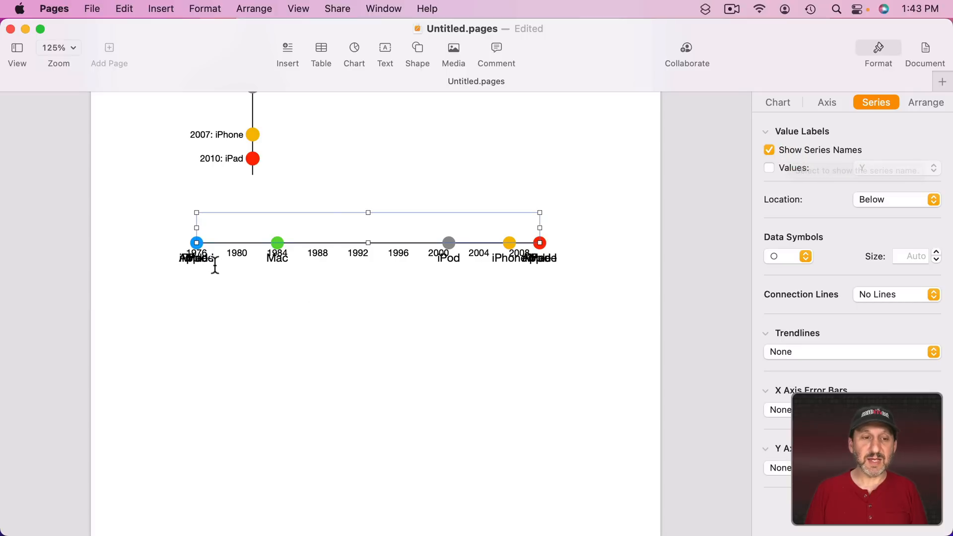
pyautogui.click(872, 199)
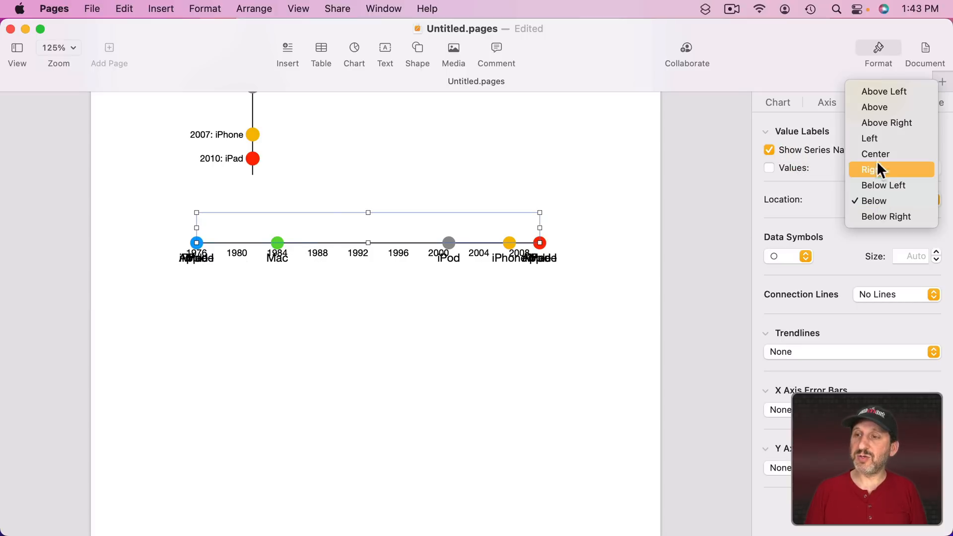
pyautogui.click(877, 108)
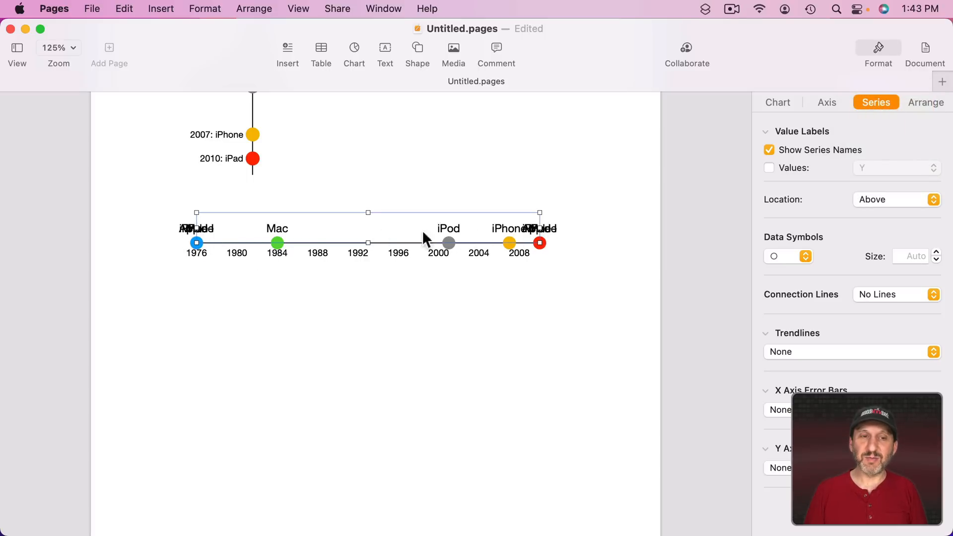
# Open the horizontal timeline's chart data and enter -1000000 as Apple I's Y value under 1984.
pyautogui.click(343, 270)
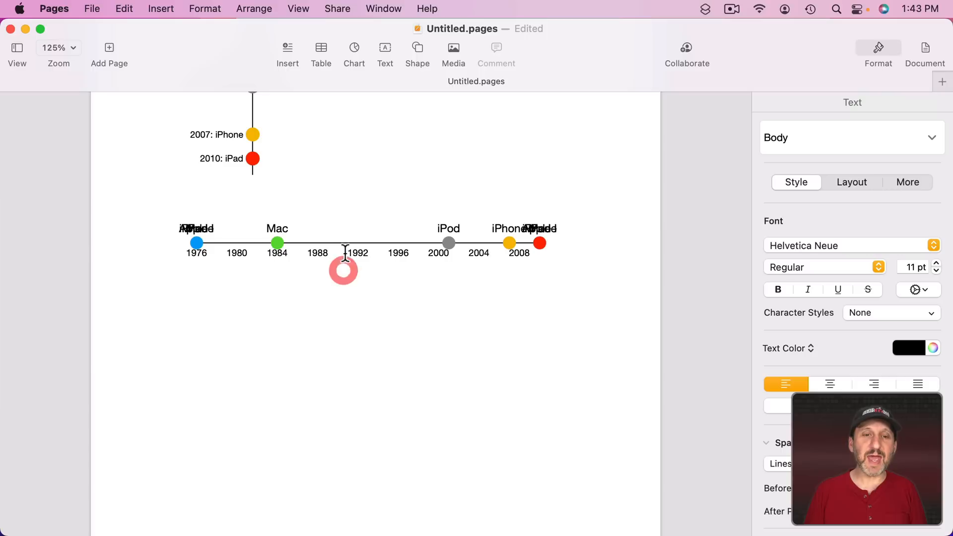
pyautogui.click(344, 242)
pyautogui.click(365, 283)
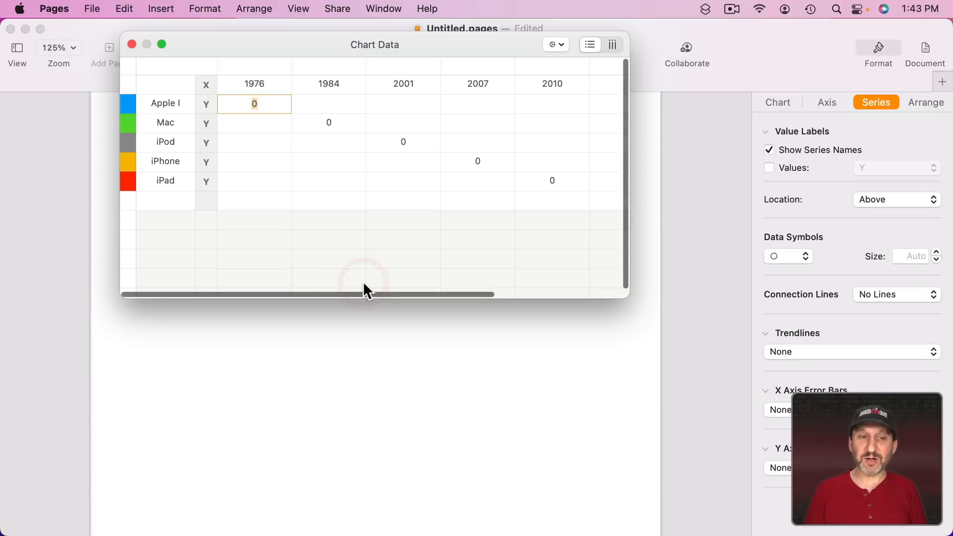
pyautogui.click(342, 104)
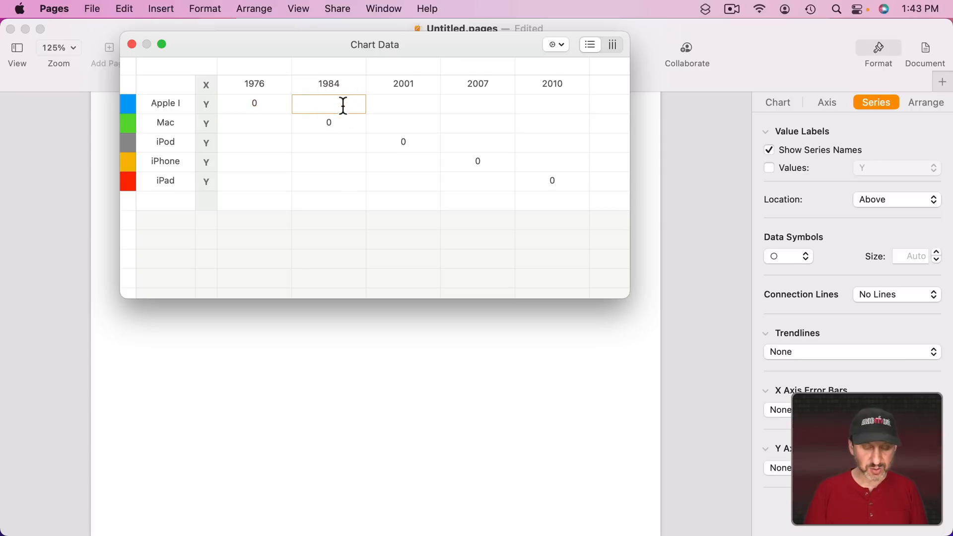
pyautogui.write('-1000')
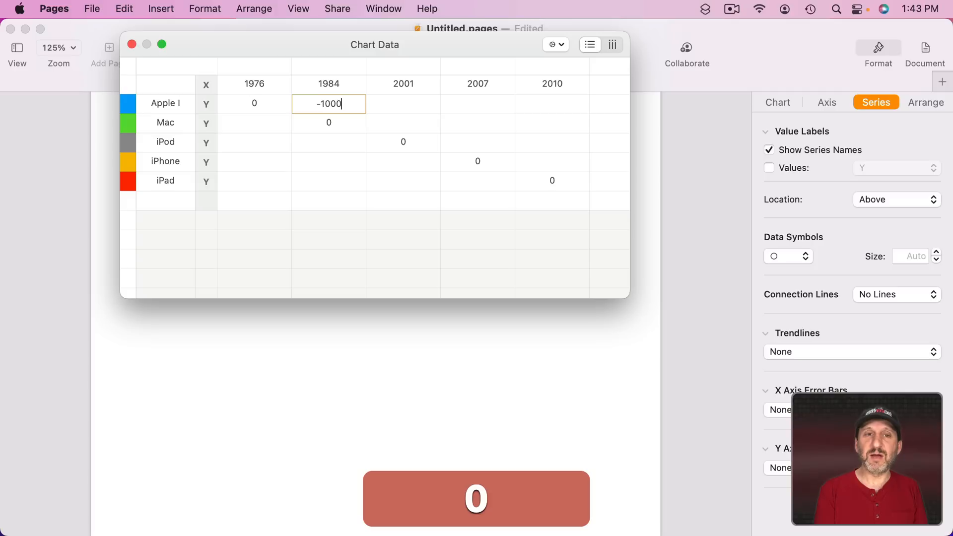
pyautogui.write('000')
pyautogui.press('Return')
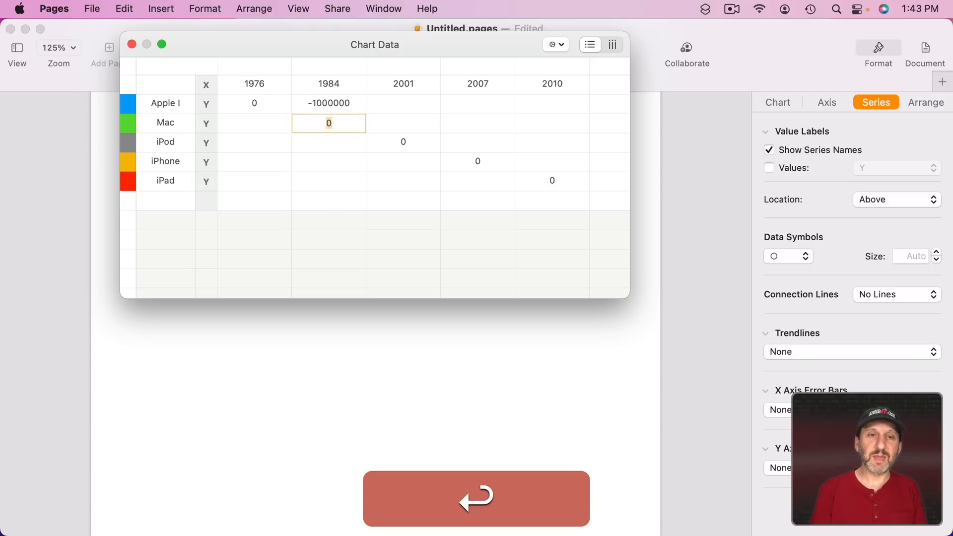
# Copy -1000000 into every remaining empty cell of the five product rows under the years 1976 to 2010, and close the chart data.
pyautogui.click(345, 102)
pyautogui.press('cmd+a')
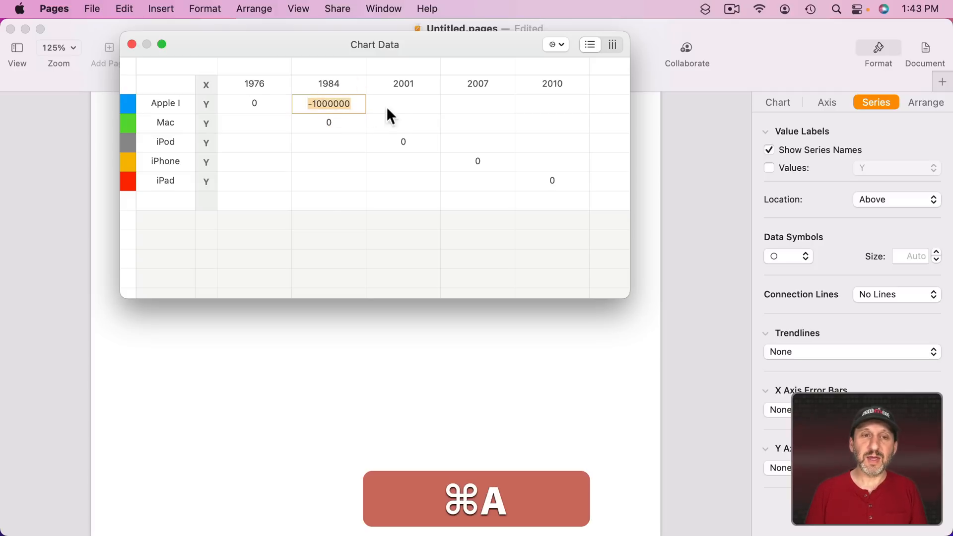
pyautogui.press('cmd+c')
pyautogui.click(400, 106)
pyautogui.press('super+v')
pyautogui.click(475, 102)
pyautogui.press('super+v')
pyautogui.click(543, 102)
pyautogui.press('super+v')
pyautogui.click(534, 119)
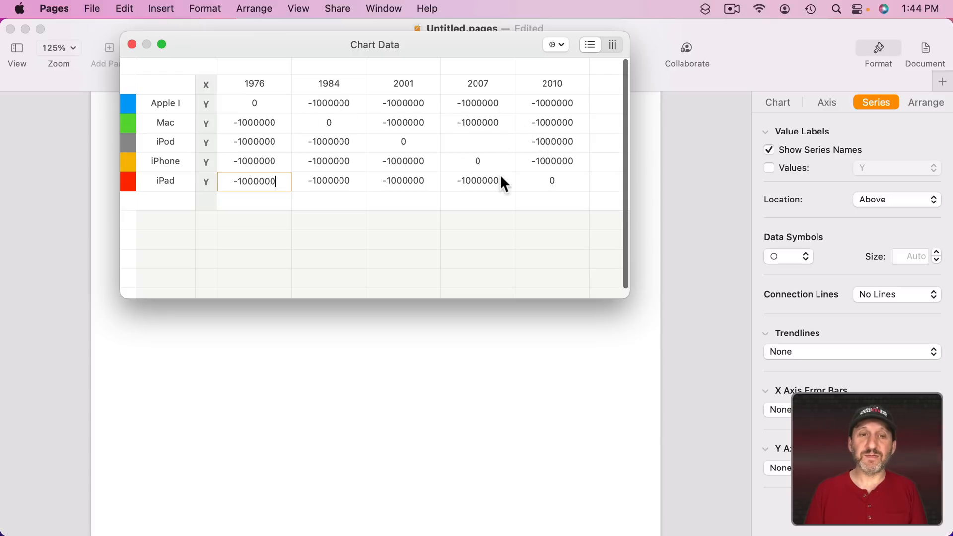
pyautogui.click(132, 44)
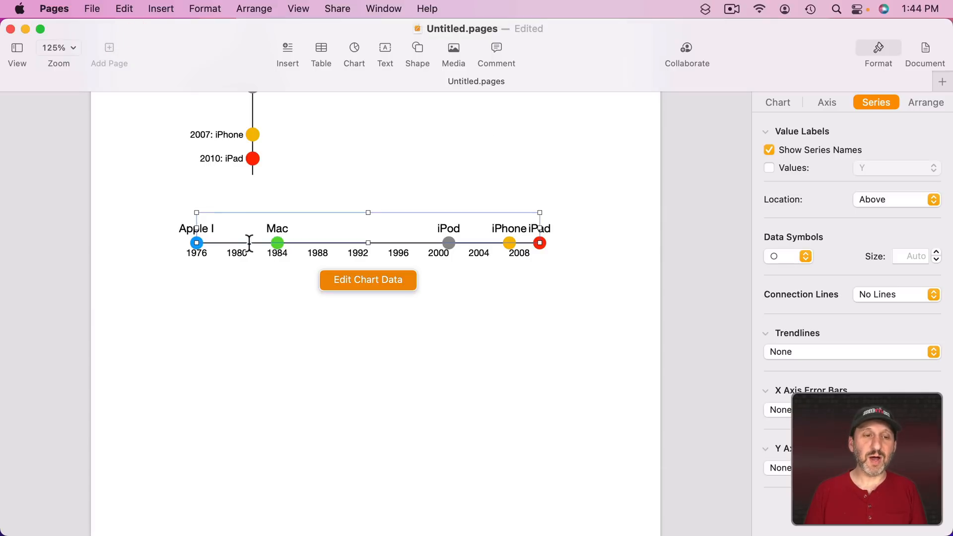
pyautogui.click(576, 275)
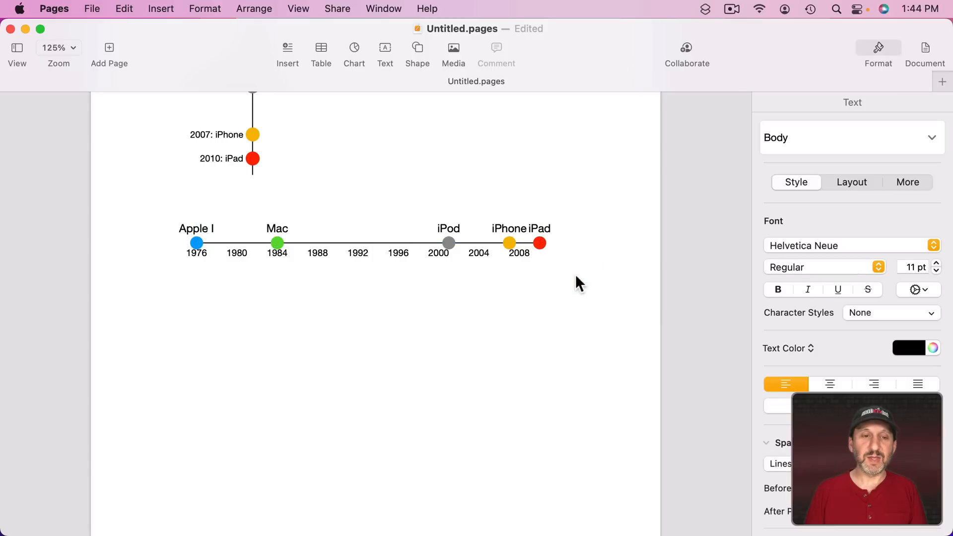
# Stretch the horizontal timeline across nearly the full width of the page, below the vertical timeline.
pyautogui.click(541, 229)
pyautogui.moveTo(538, 228); pyautogui.dragTo(457, 215)
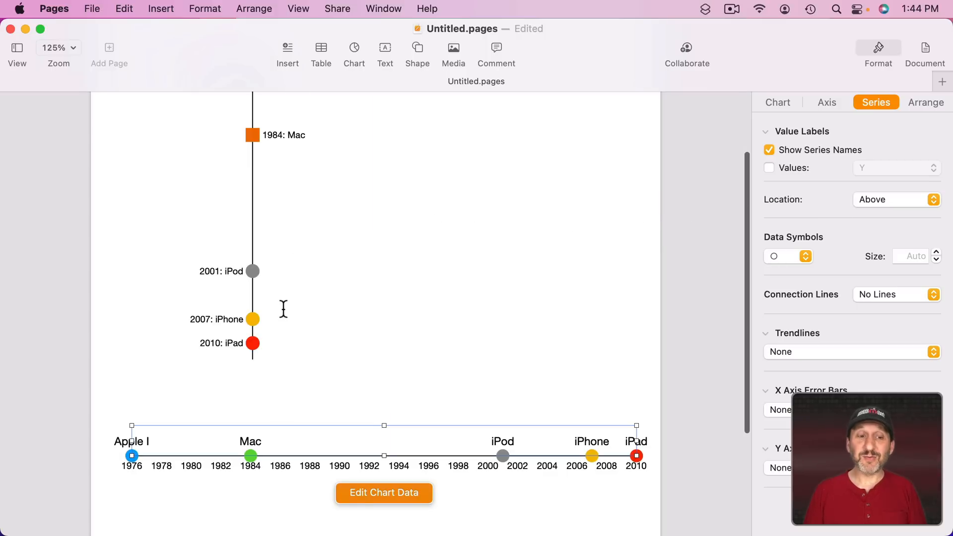
pyautogui.scroll(-5, 283, 308)
pyautogui.click(319, 277)
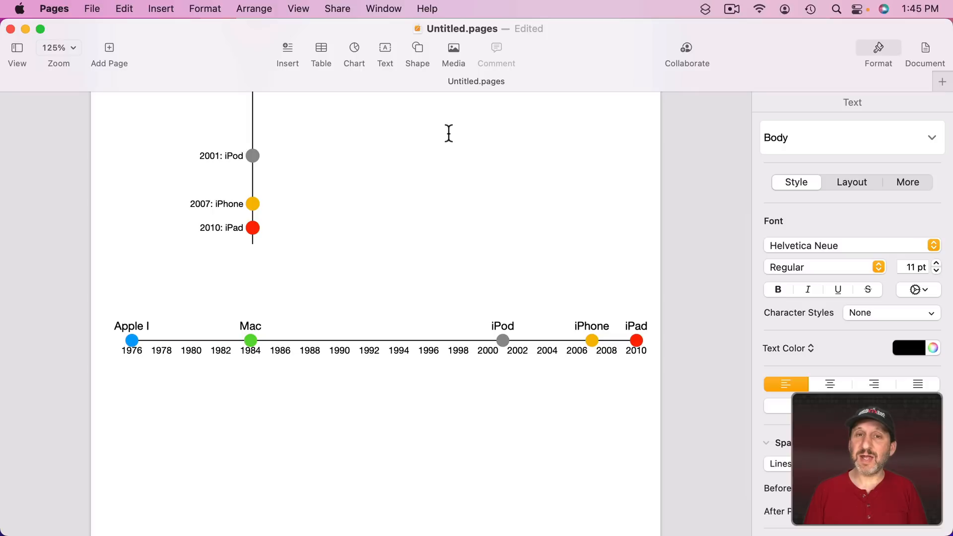
# Add a text box reading "Whatever", shrink it around its text and place it just above the timeline near 1994.
pyautogui.click(382, 46)
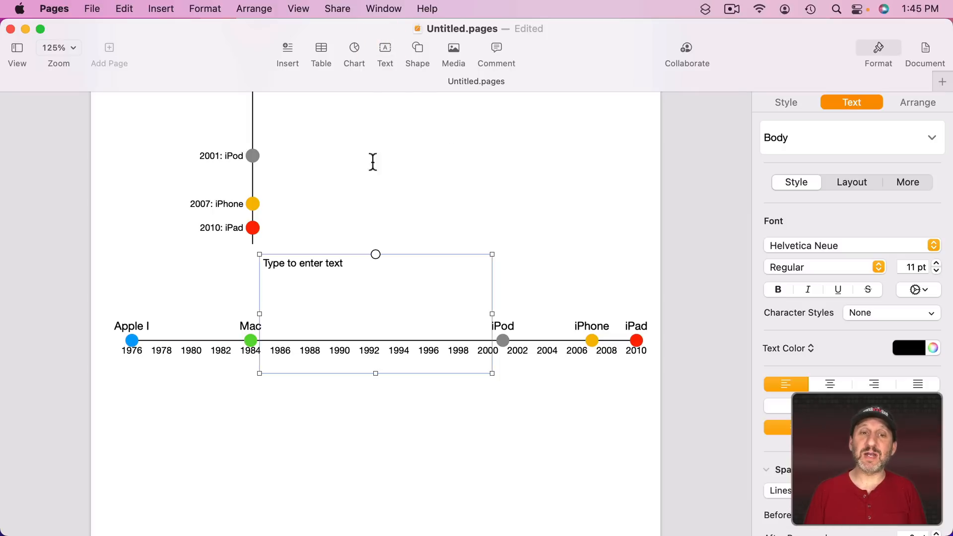
pyautogui.click(340, 270)
pyautogui.write('Whatever')
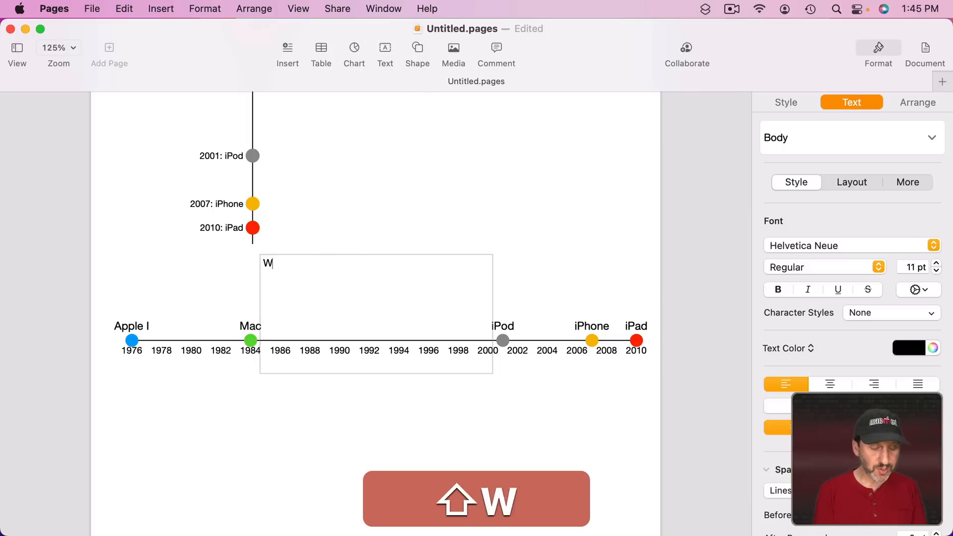
pyautogui.click(471, 230)
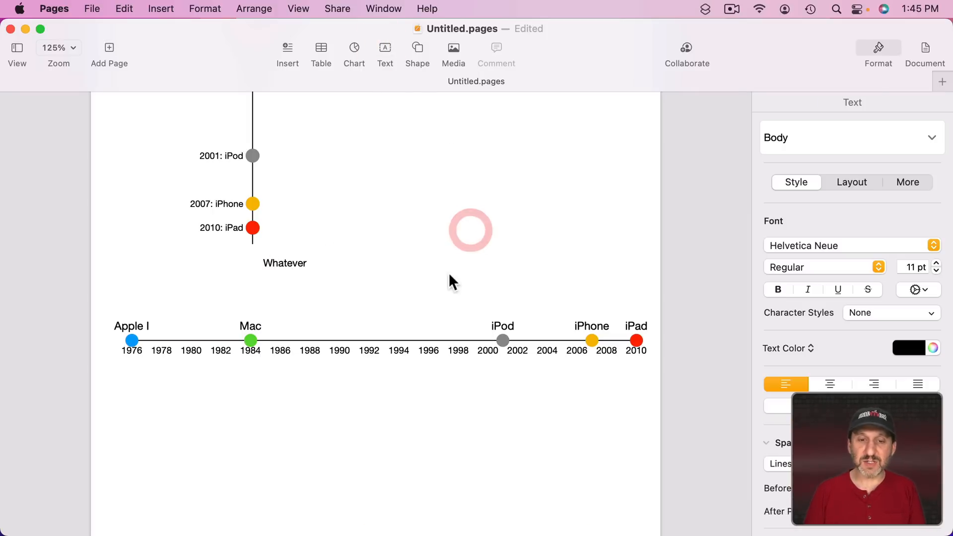
pyautogui.click(450, 274)
pyautogui.moveTo(493, 373); pyautogui.dragTo(413, 317)
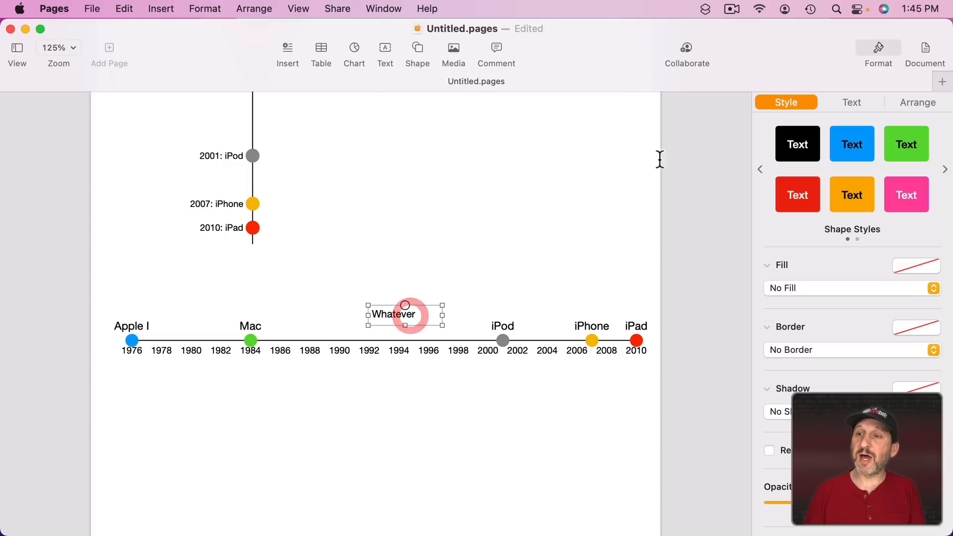
# Try rotating the "Whatever" text box to about 56.9° and undo the rotation.
pyautogui.click(920, 100)
pyautogui.moveTo(803, 485); pyautogui.dragTo(805, 486)
pyautogui.press('super+z')
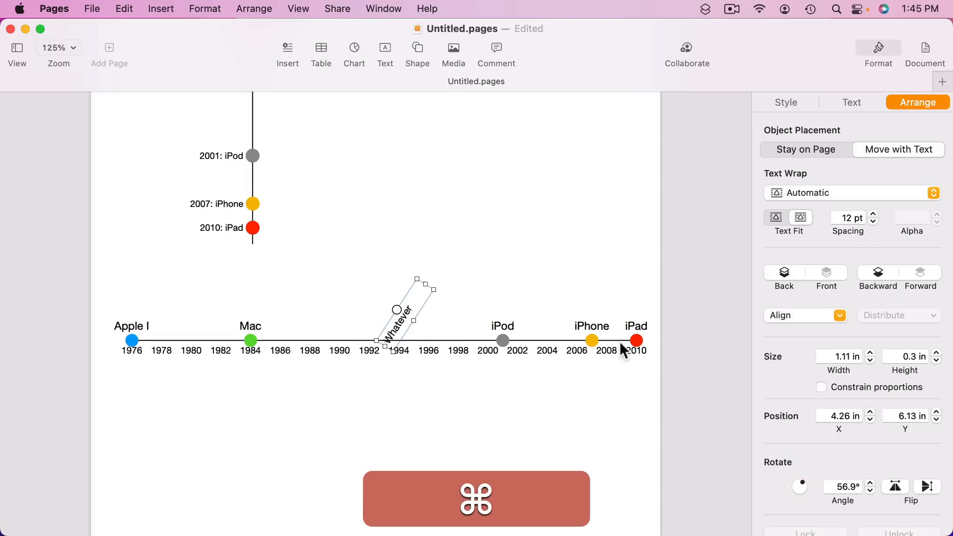
# Try a basic speech bubble shape as a callout on the horizontal timeline, and delete it.
pyautogui.click(414, 47)
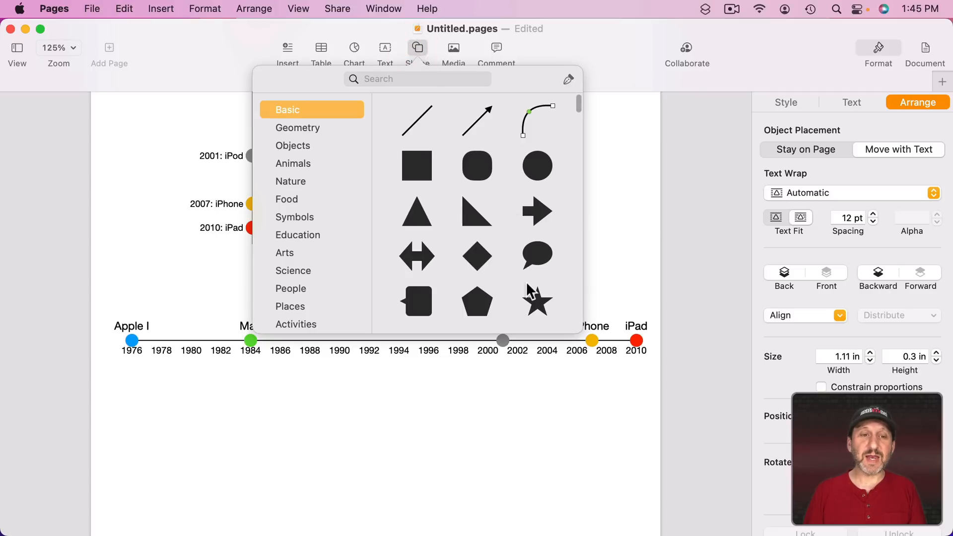
pyautogui.click(537, 253)
pyautogui.moveTo(384, 324)
pyautogui.mouseDown()
pyautogui.moveTo(420, 292)
pyautogui.moveTo(374, 312)
pyautogui.mouseUp()
pyautogui.press('BackSpace')
# Open the library of basic shapes.
pyautogui.click(418, 49)
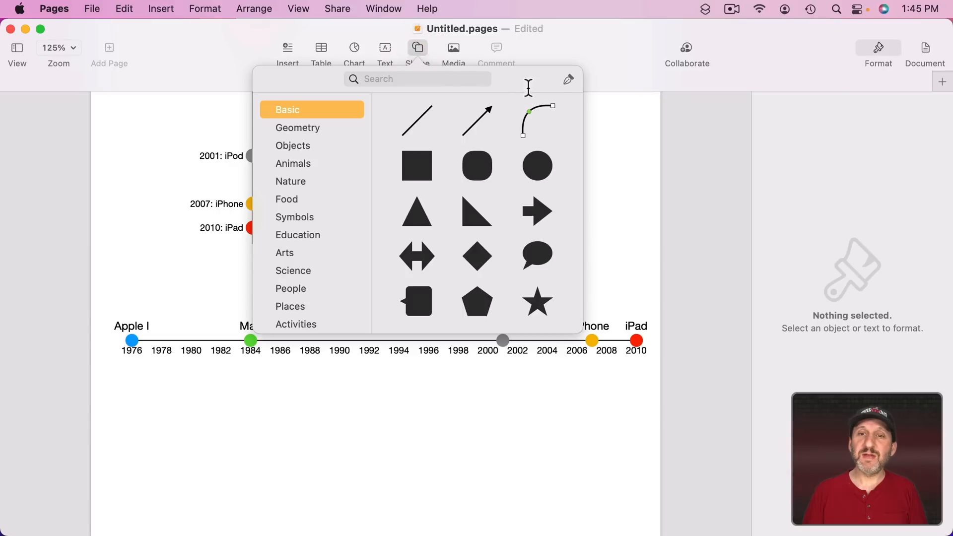